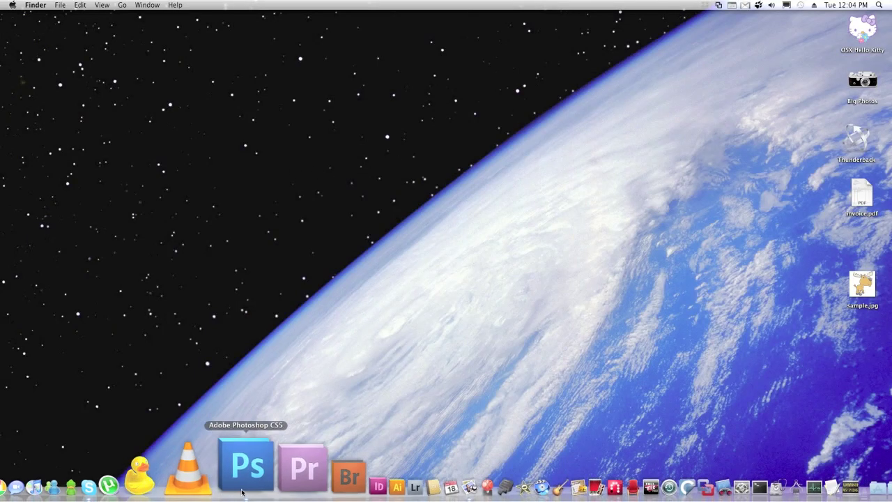
Launch Photoshop CS5 from the Dock and show its File menu
left_click(243, 484)
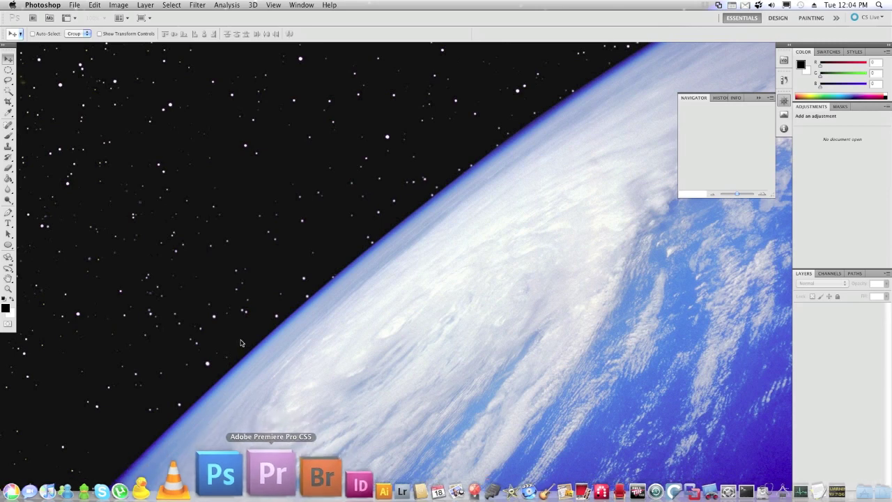
left_click(74, 5)
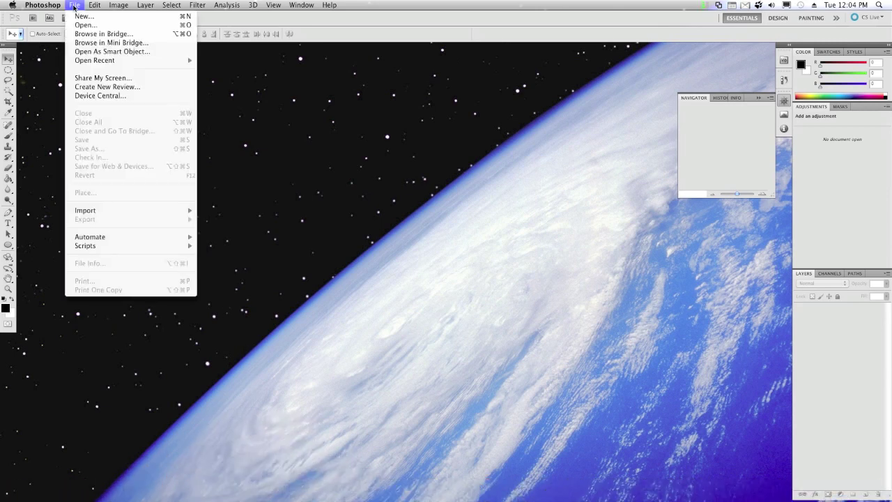
Start a new document 1.57 × 1.57 inches at 300 pixels per inch
left_click(77, 16)
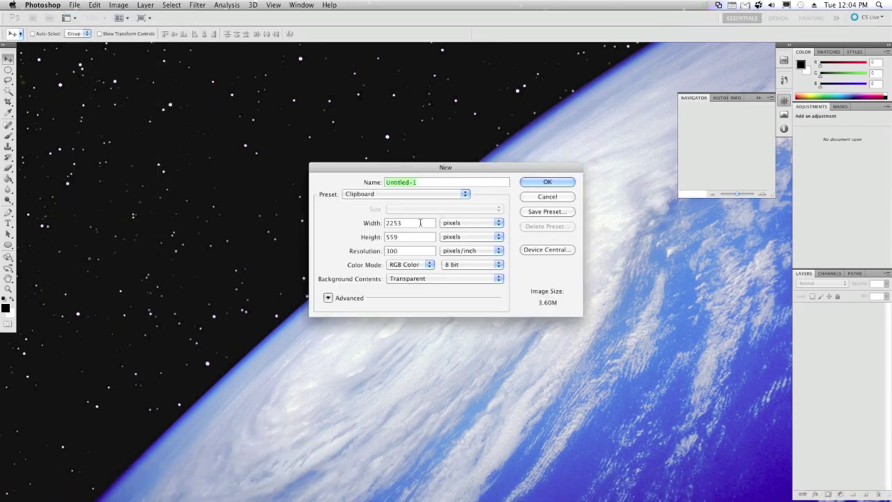
left_click(449, 224)
left_click(463, 231)
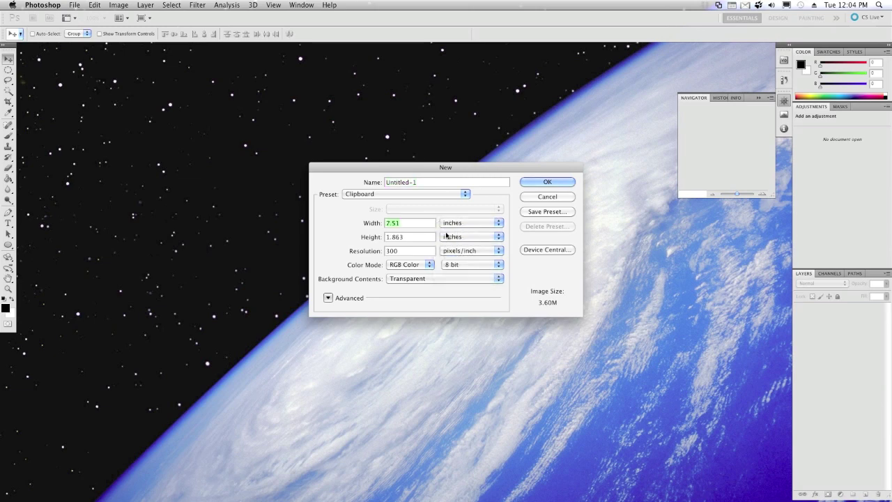
double_click(429, 224)
type("1.57")
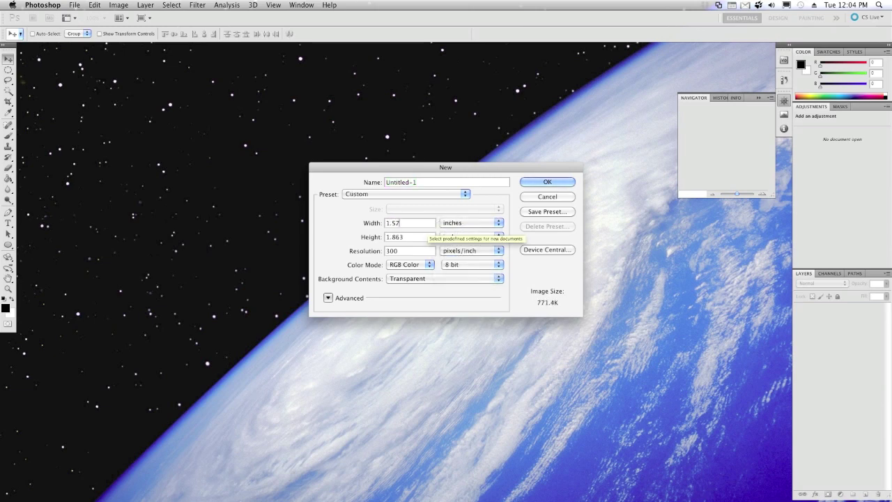
key("Tab")
type("1.57")
key("Tab")
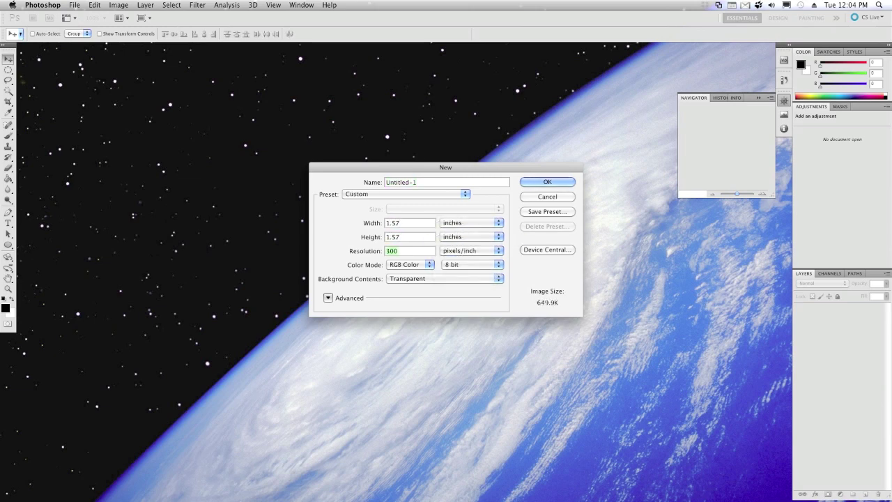
key("Tab")
Choose CMYK Color mode with a Transparent background and create the document
left_click(430, 265)
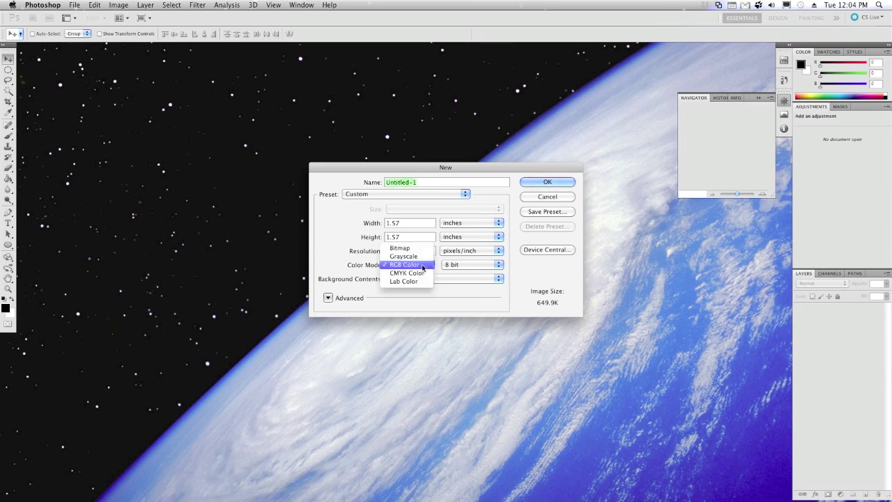
left_click(418, 274)
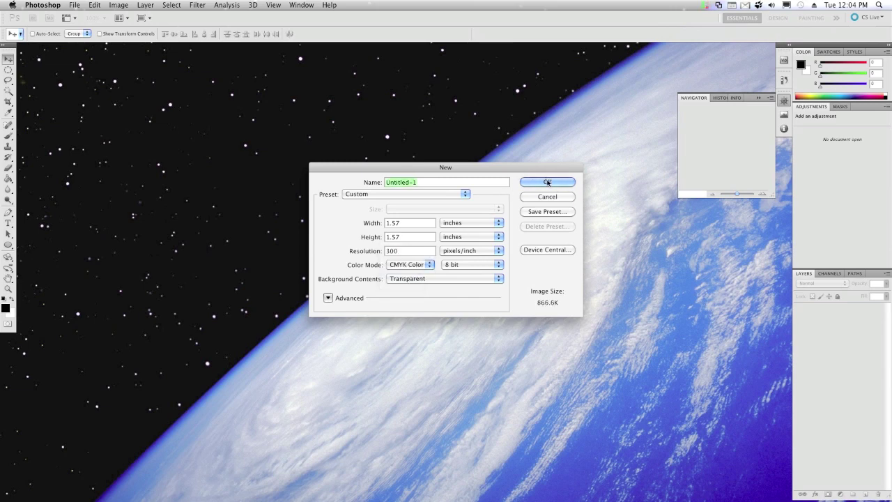
left_click(450, 278)
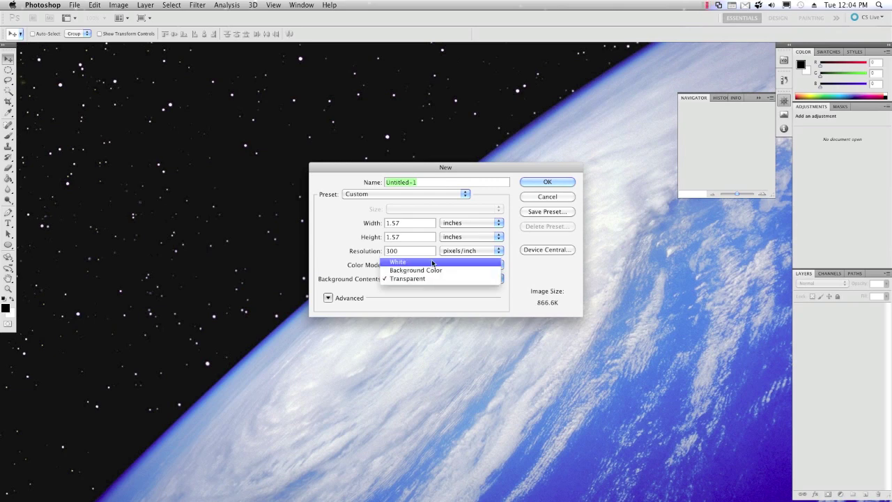
left_click(430, 278)
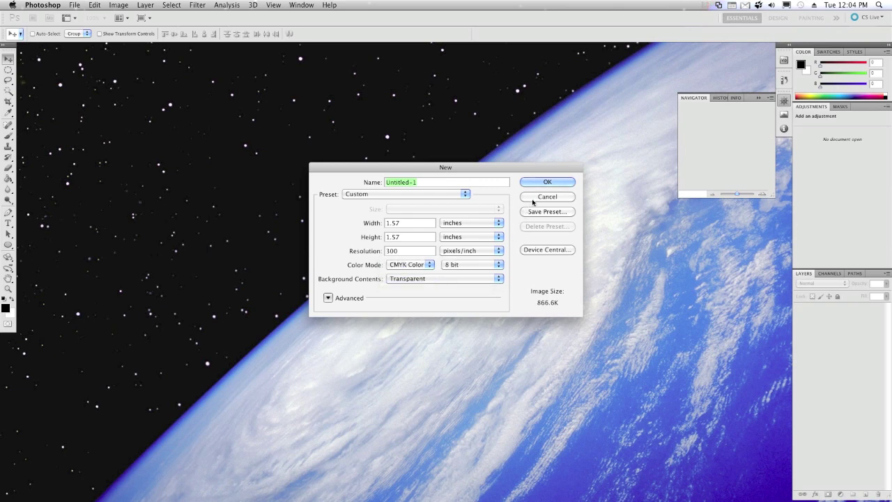
left_click(544, 184)
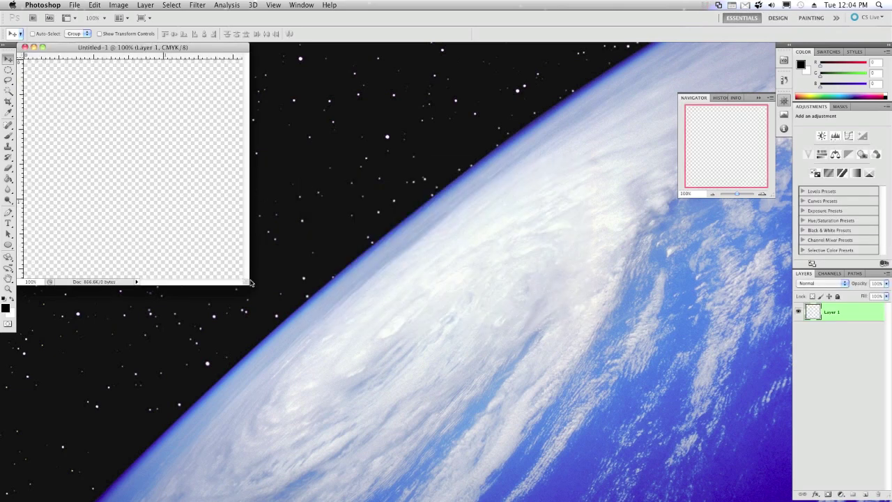
Enlarge and reposition the Untitled-1 window to give the canvas room
left_click_drag(250, 283, 368, 356)
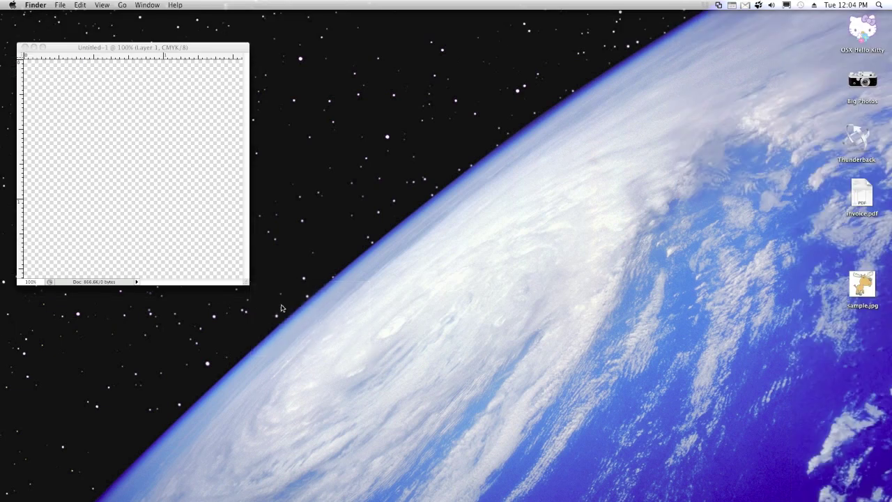
left_click(247, 283)
left_click_drag(246, 283, 552, 443)
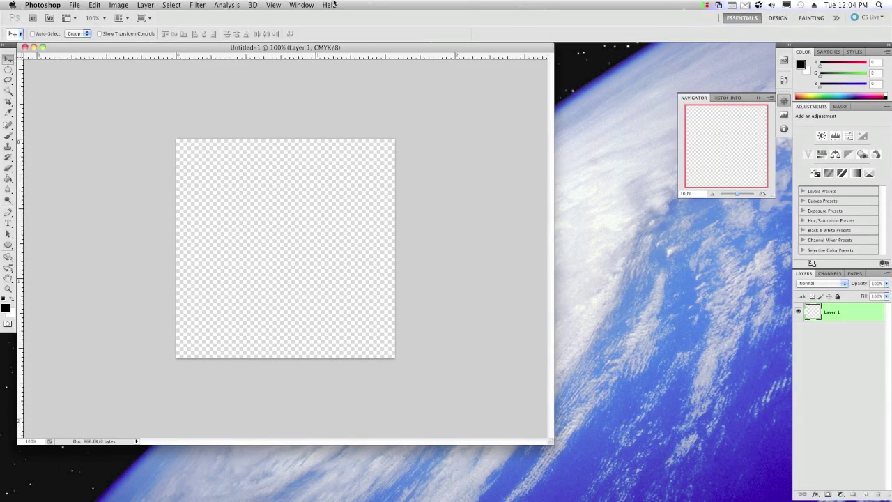
left_click_drag(279, 46, 334, 54)
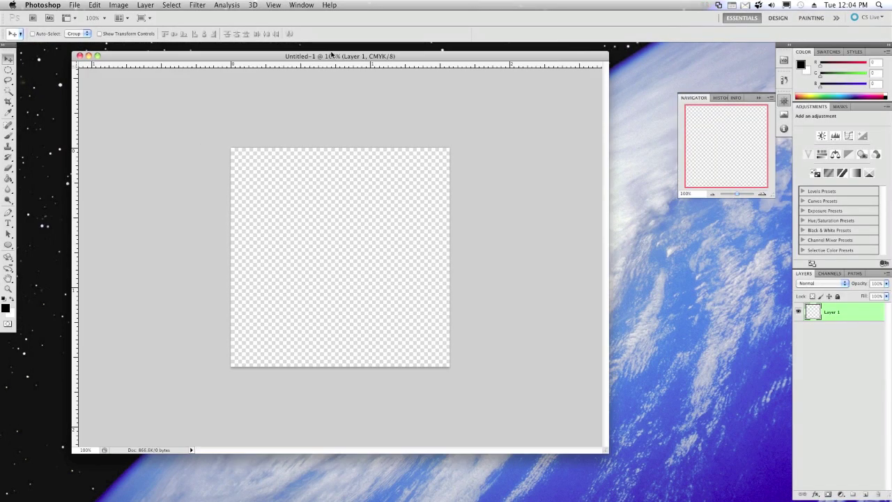
Toggle View > Rulers off and back on so the rulers stay visible
left_click(273, 5)
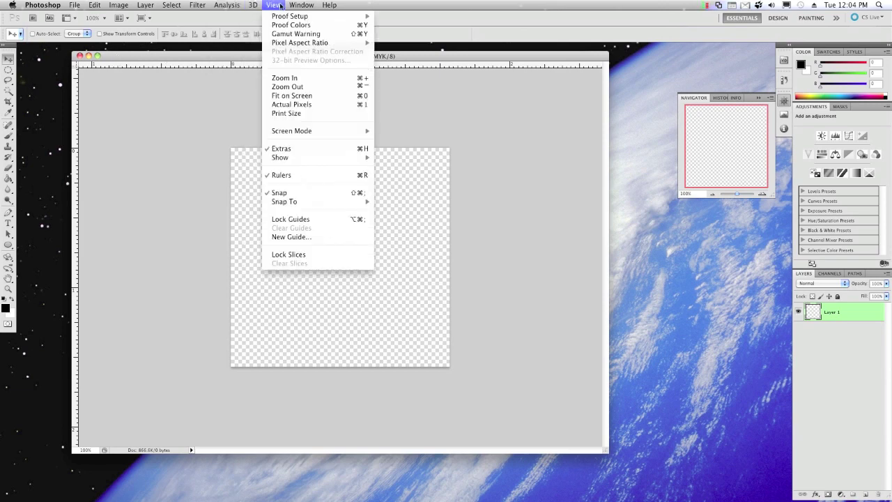
left_click(290, 181)
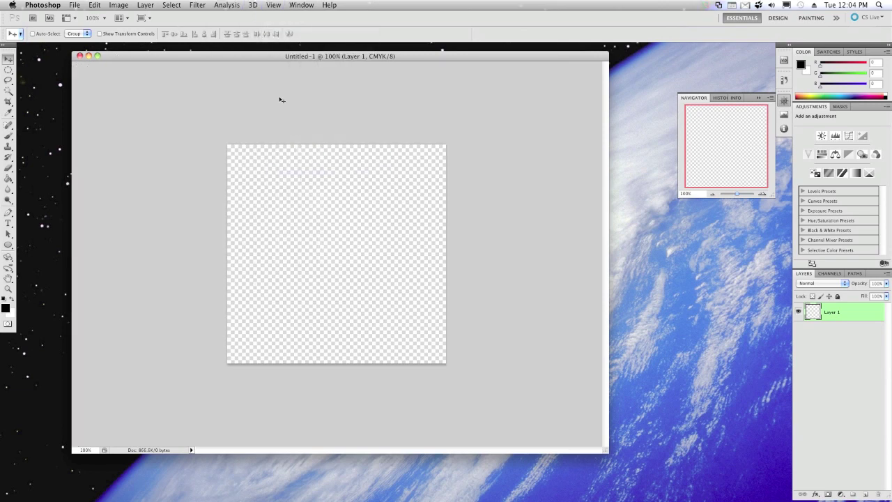
left_click(273, 5)
left_click(294, 178)
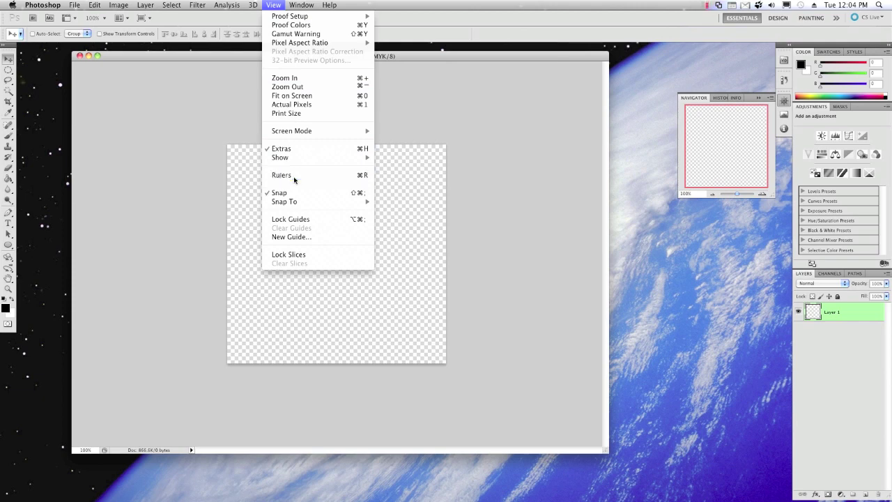
left_click(40, 5)
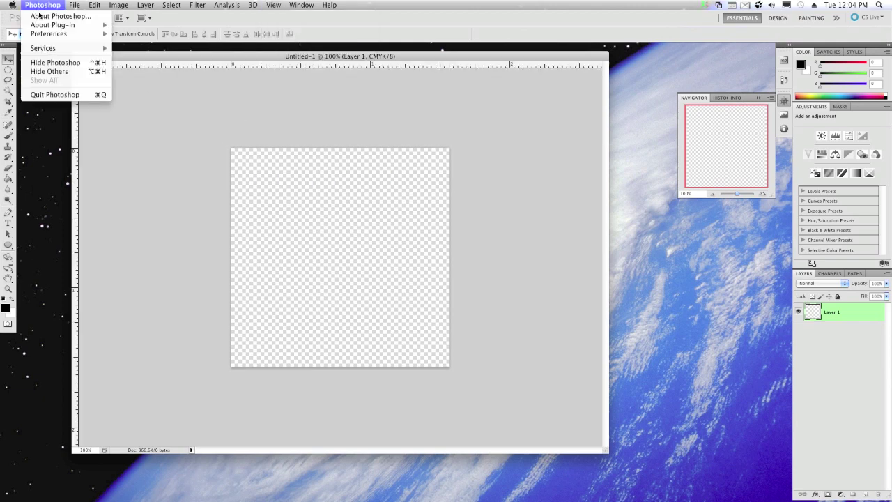
Set the ruler units to percent in the Units & Rulers preferences
mouse_move(42, 34)
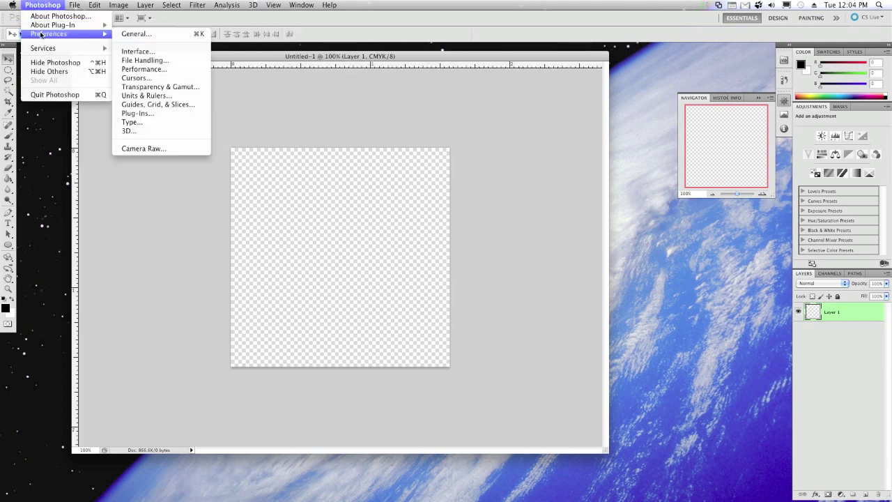
left_click(177, 96)
left_click(385, 118)
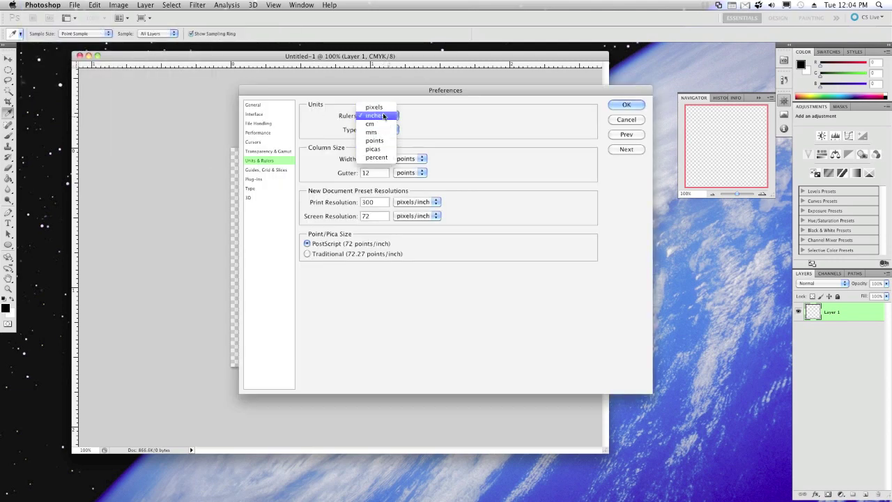
left_click(377, 158)
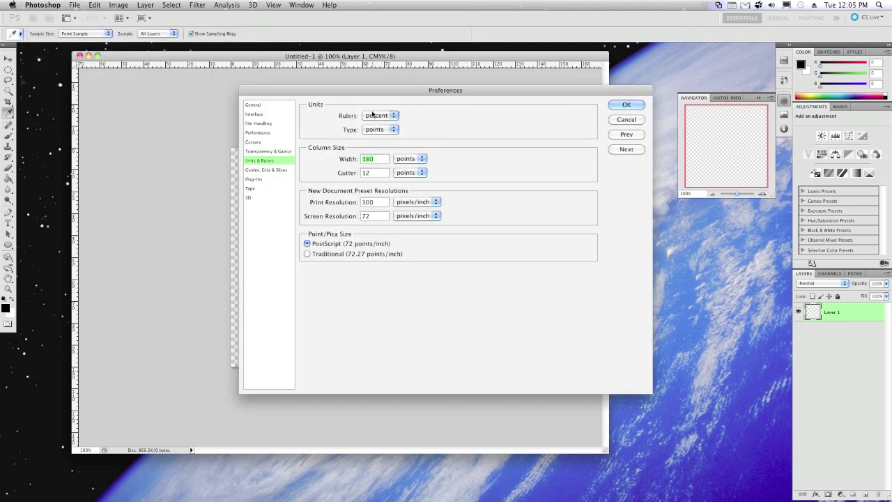
left_click(630, 105)
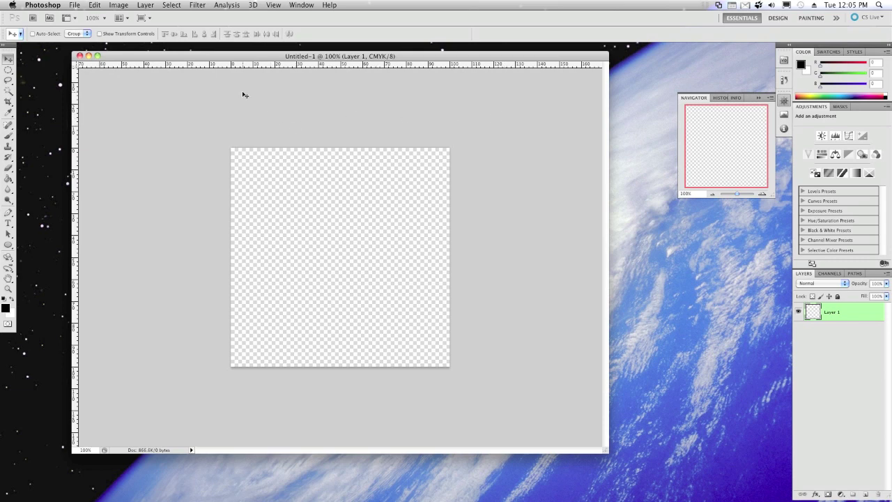
Draw an elliptical marquee circle across the whole canvas and swap white to foreground
left_click(9, 70)
left_click(59, 68)
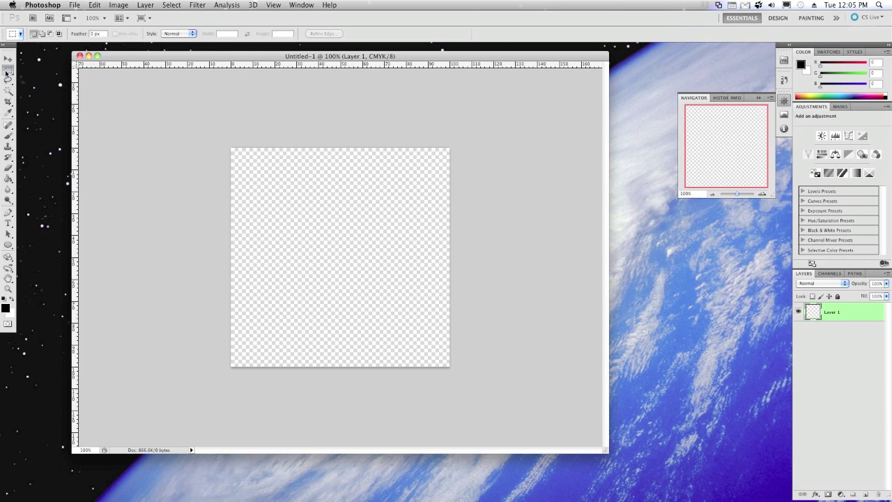
left_click(7, 73)
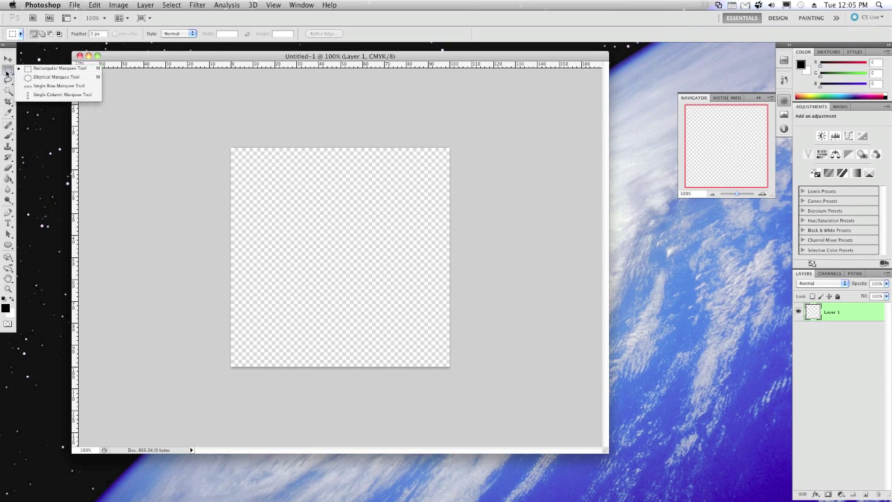
left_click(47, 78)
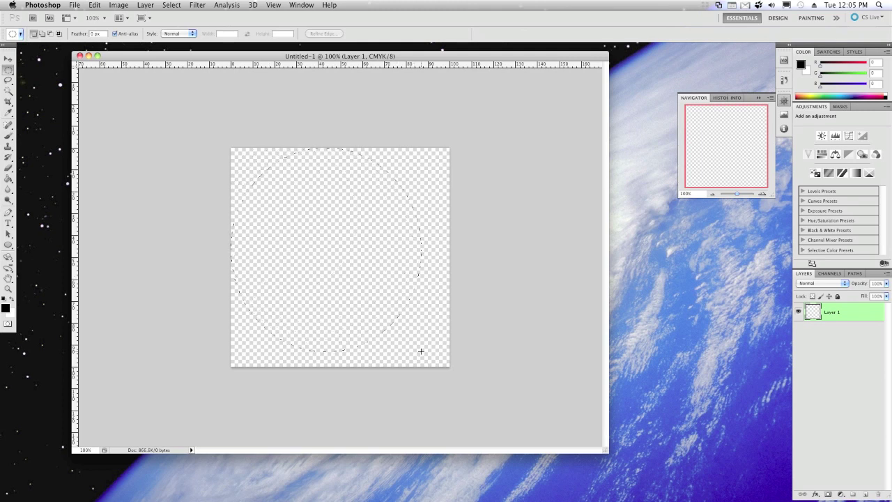
left_click_drag(440, 359, 447, 363)
left_click_drag(450, 367, 450, 367)
left_click(12, 299)
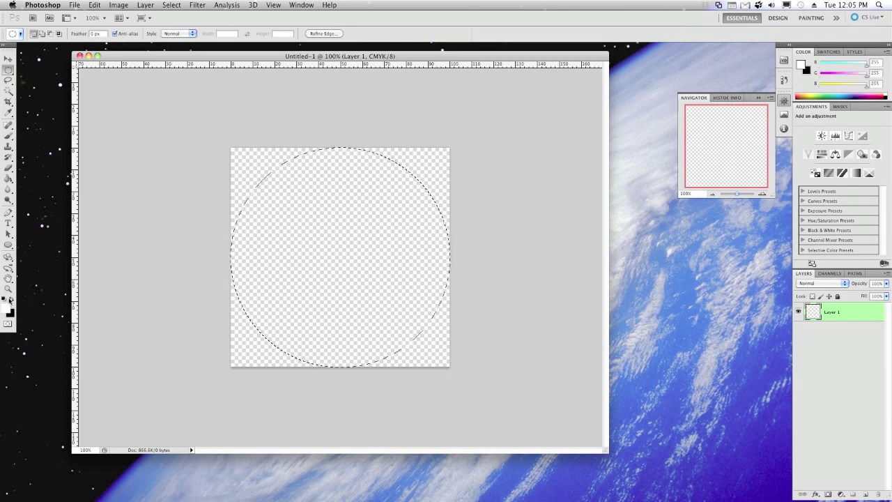
Set the foreground colour to a dark crimson red
left_click(8, 310)
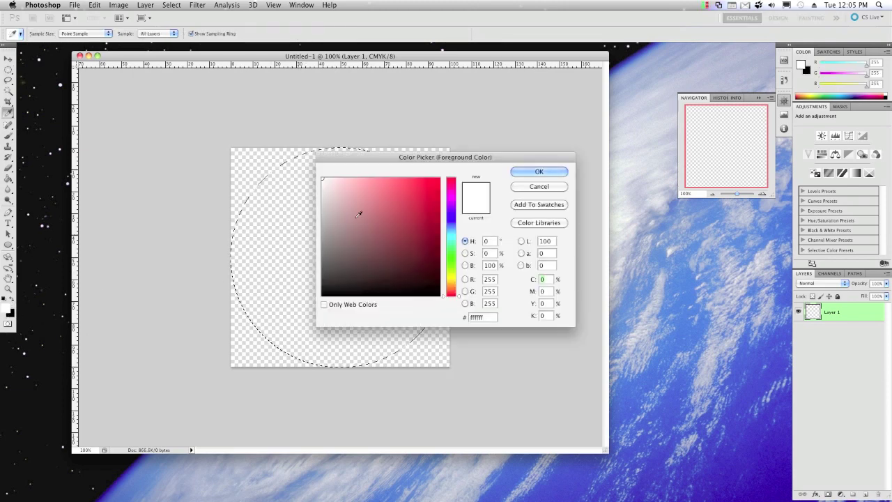
left_click(400, 206)
mouse_move(400, 206)
left_mouse_down()
mouse_move(418, 235)
mouse_move(409, 205)
left_mouse_up()
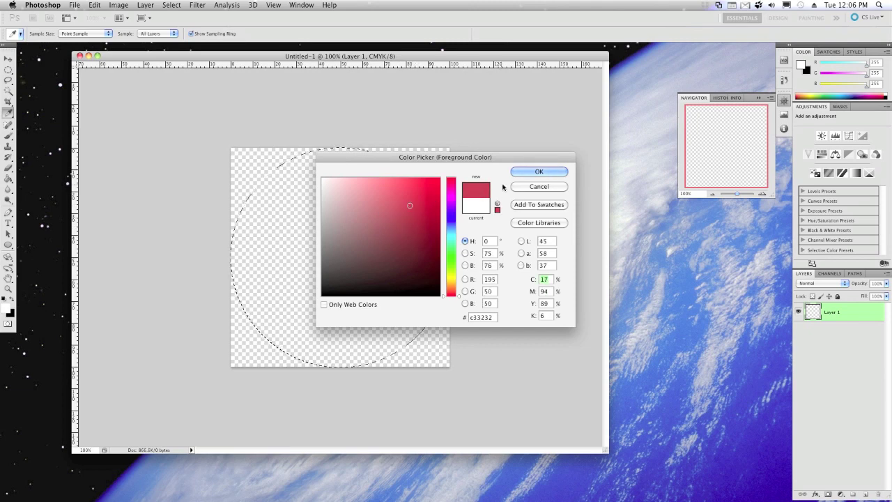
left_click(523, 172)
Fill the circular selection with red using the Paint Bucket Tool
left_click(8, 169)
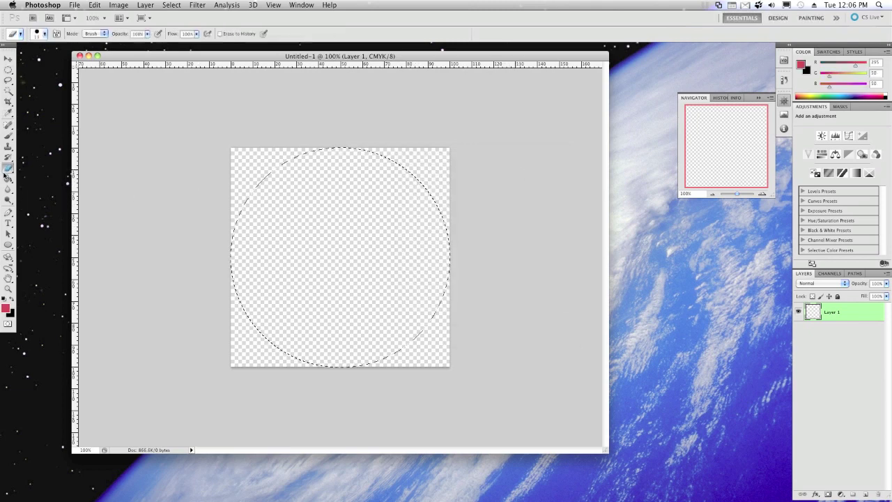
mouse_move(7, 180)
left_mouse_down()
mouse_move(41, 177)
mouse_move(43, 185)
left_mouse_up()
left_click(7, 180)
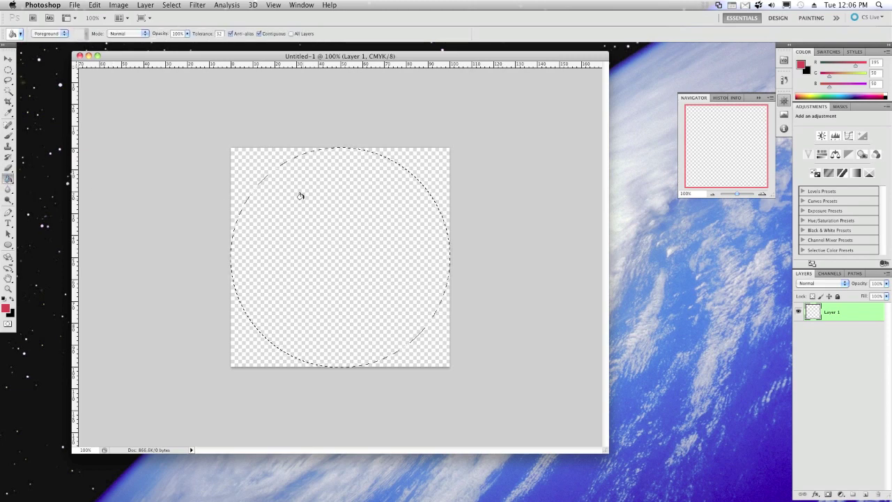
left_click(324, 200)
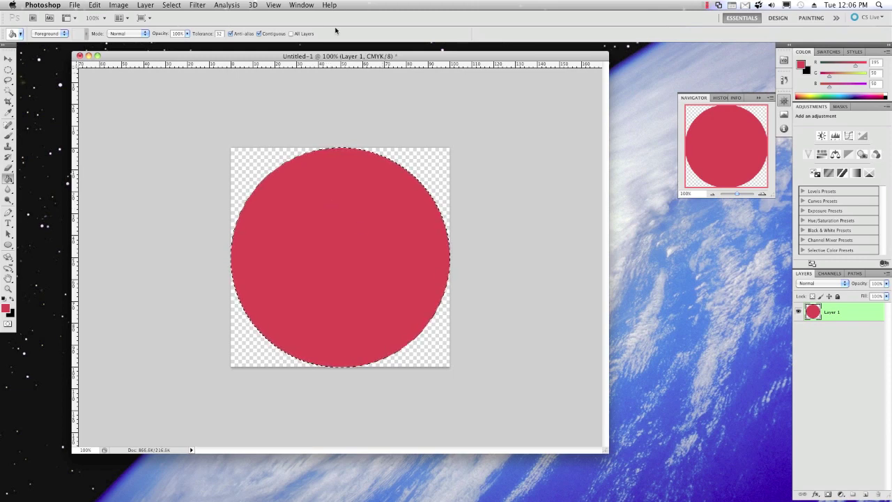
left_click(145, 5)
Deselect, then drag horizontal and vertical guides crossing at the red disc's centre
mouse_move(171, 5)
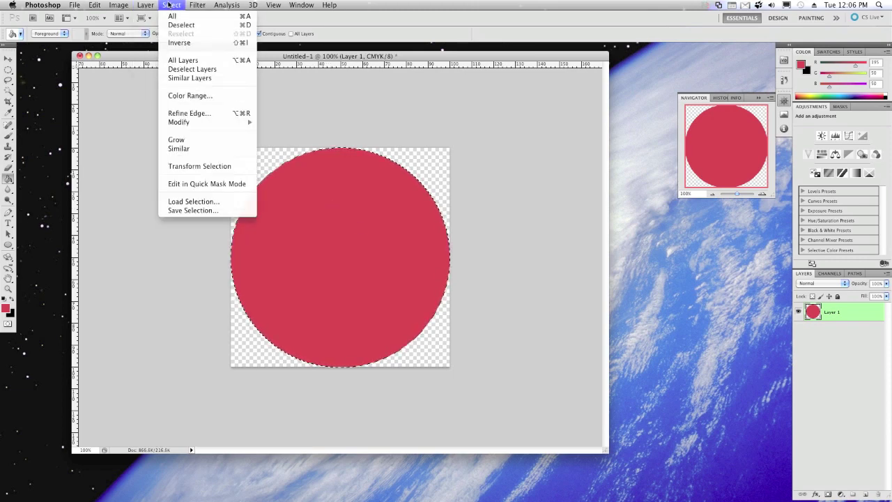
left_click(179, 25)
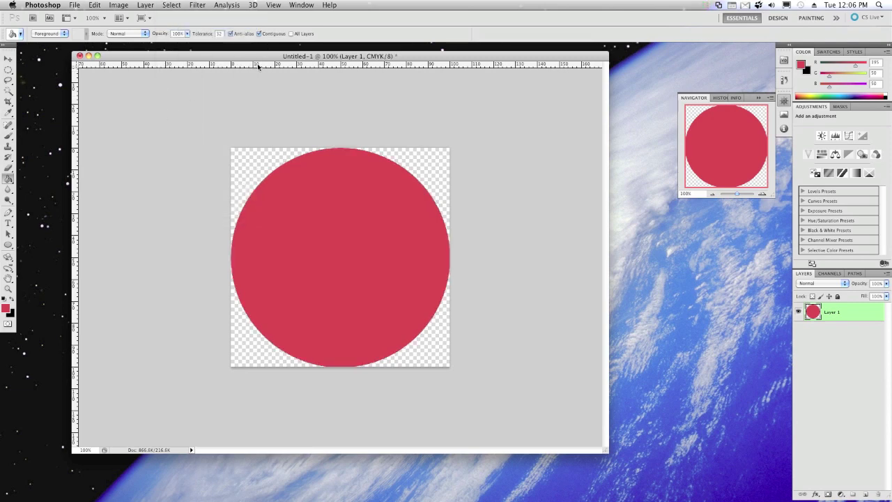
left_click(12, 61)
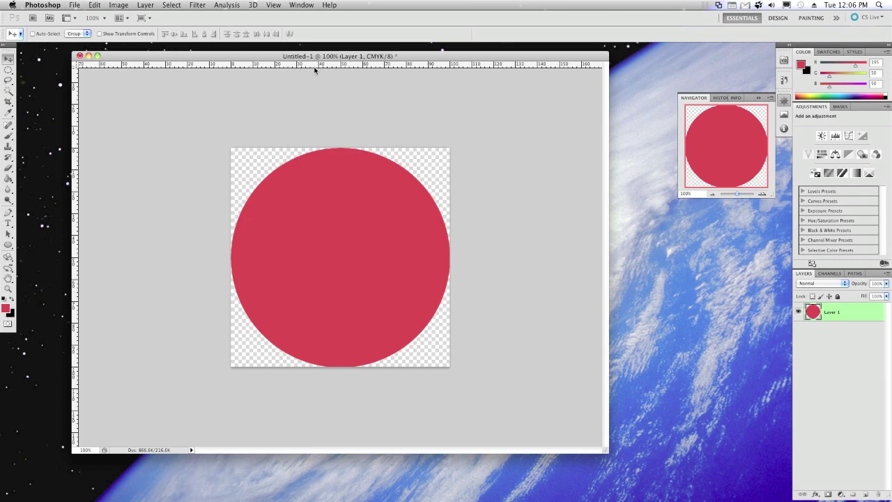
left_click_drag(332, 65, 331, 257)
left_click_drag(73, 117, 340, 137)
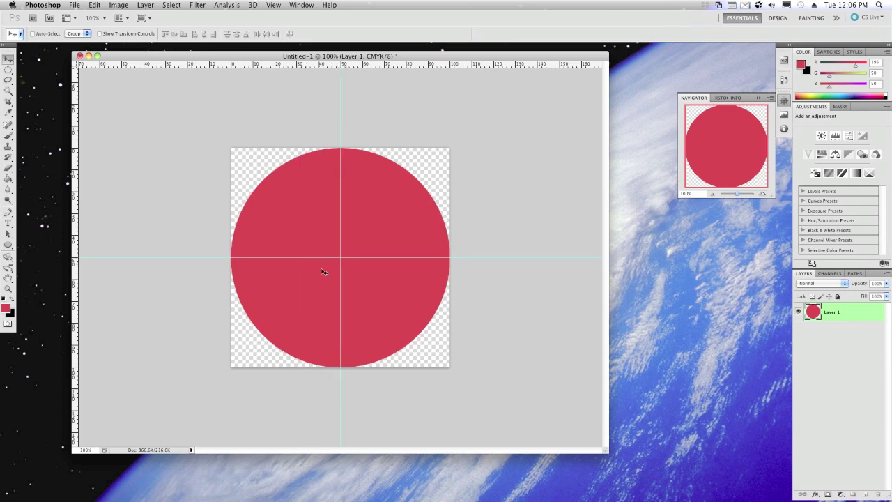
Add a new empty layer above the red circle layer
left_click(9, 70)
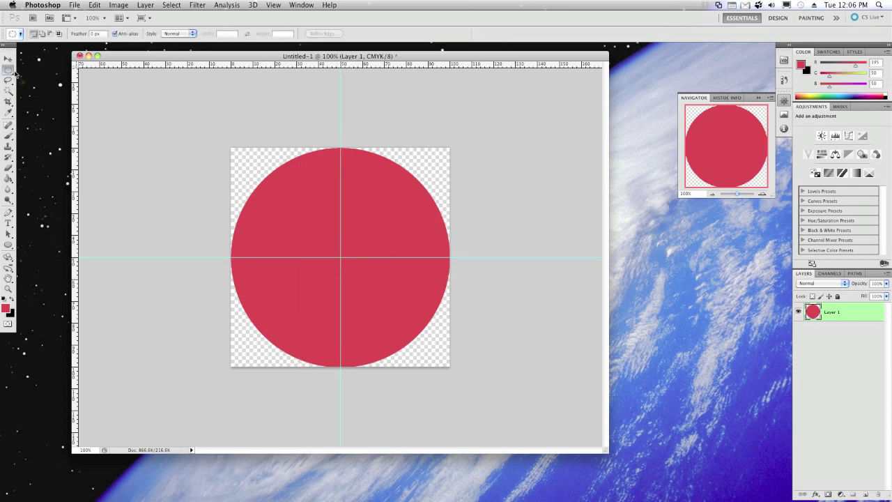
left_click(867, 495)
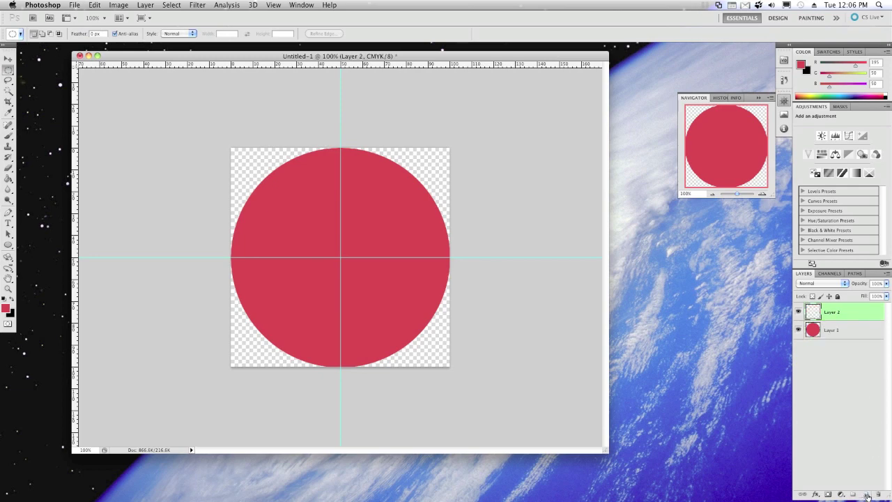
double_click(834, 331)
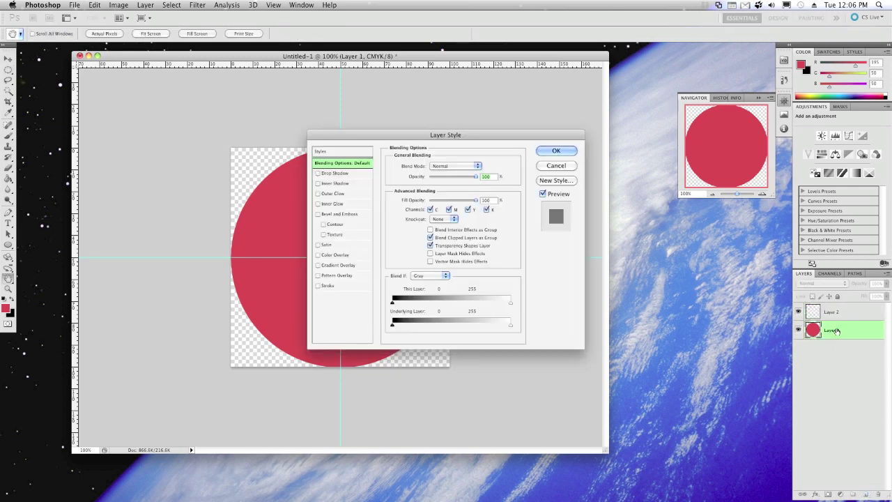
left_click(556, 150)
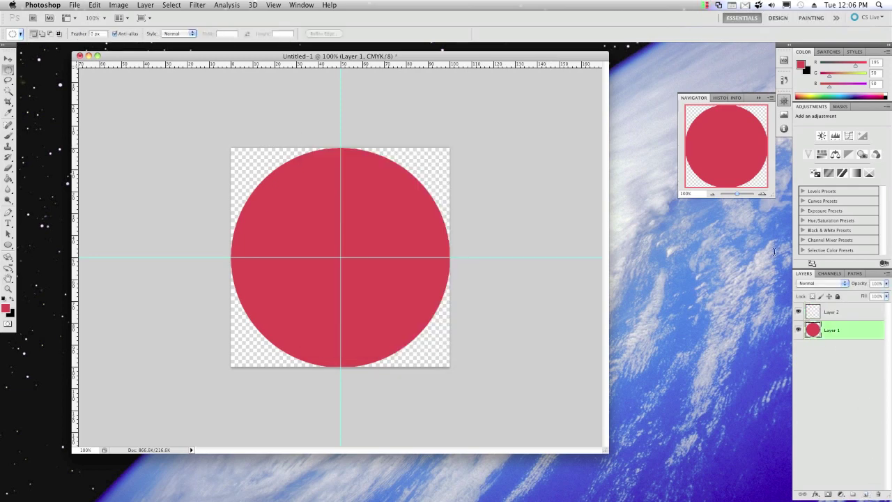
Rename the circle's layer to 'solid' and the new layer to 'inlay'
double_click(834, 332)
type("c")
type("olid")
key("Return")
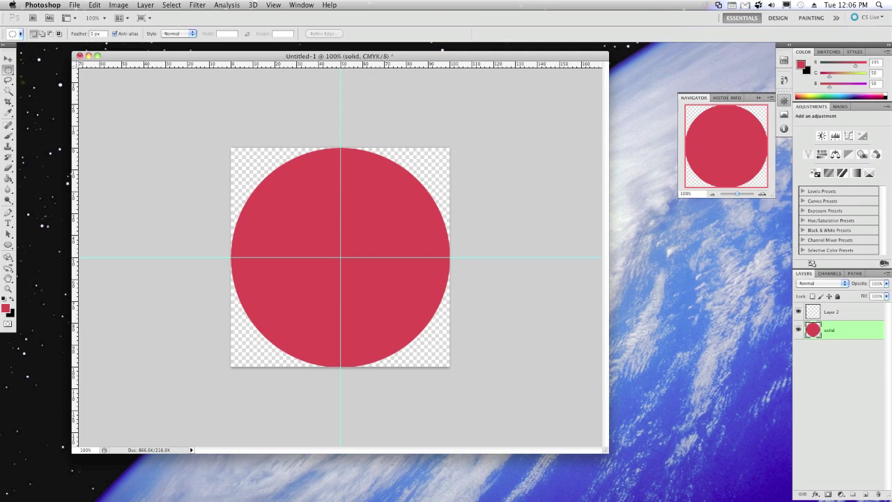
left_click(833, 314)
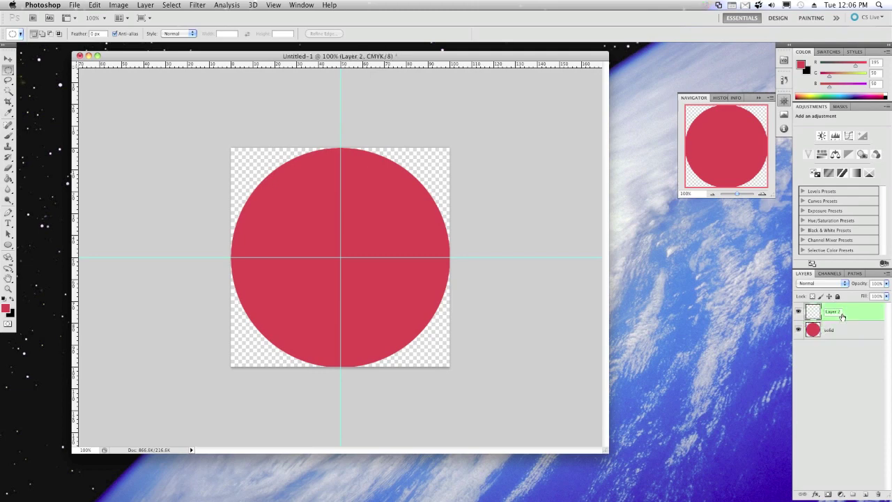
type("inlay")
key("Return")
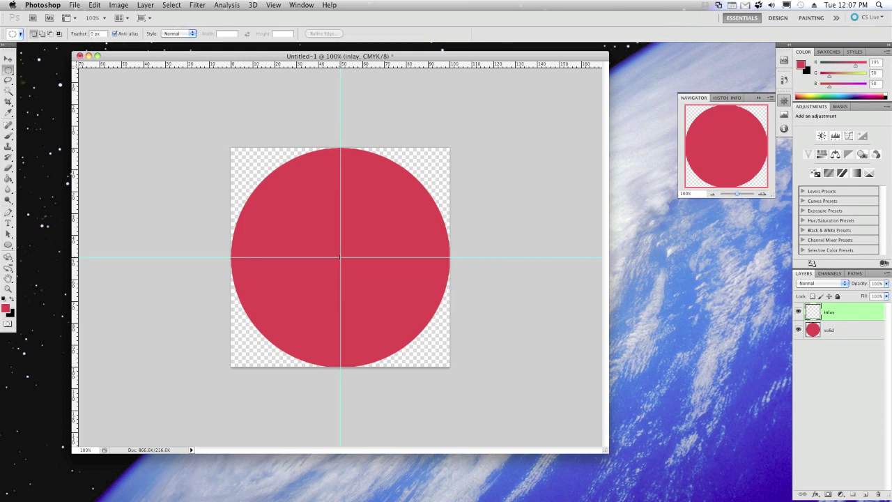
Draw a smaller circular selection centred on the guide intersection
left_click_drag(341, 258, 369, 290)
mouse_move(400, 318)
left_mouse_down()
mouse_move(347, 283)
mouse_move(406, 317)
left_mouse_up()
left_click_drag(414, 317, 413, 317)
Fill the inner circle with white on the inlay layer and clear the selection
left_click(5, 299)
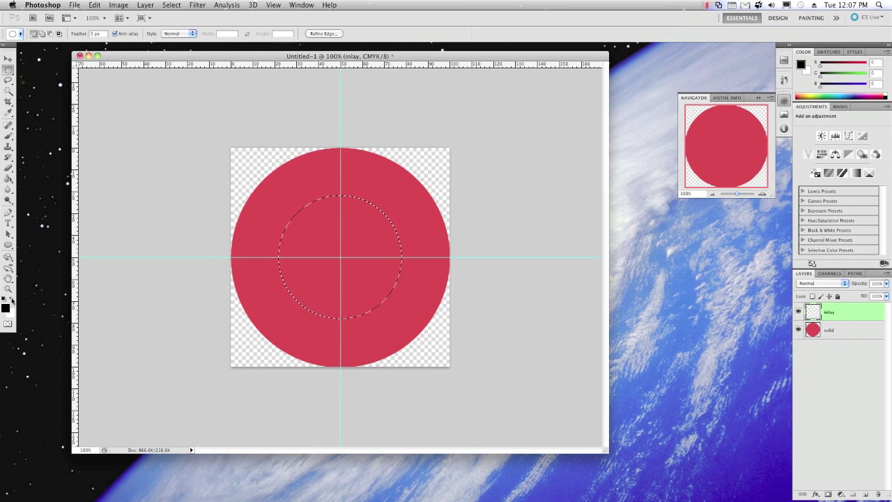
left_click(11, 299)
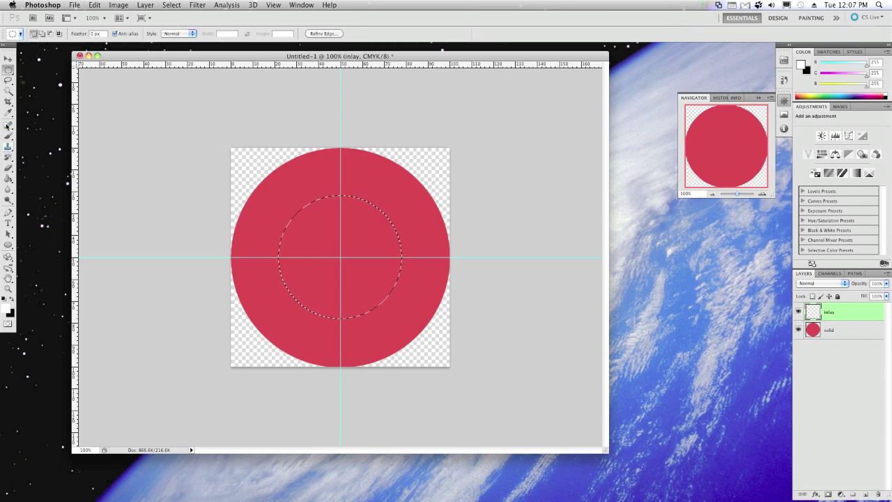
left_click(8, 179)
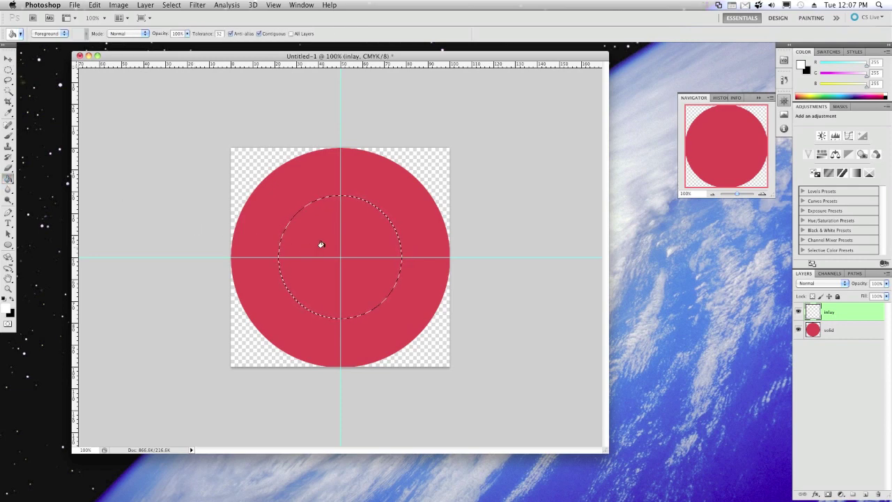
left_click(322, 244)
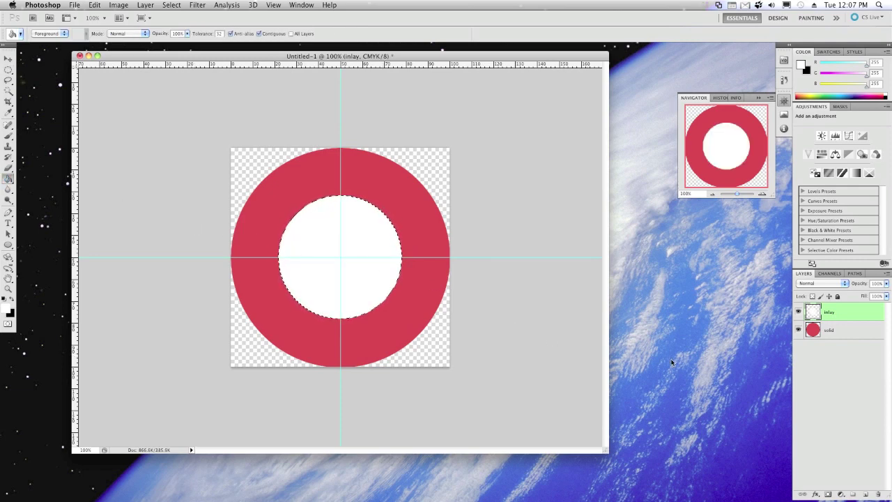
left_click(195, 6)
mouse_move(178, 7)
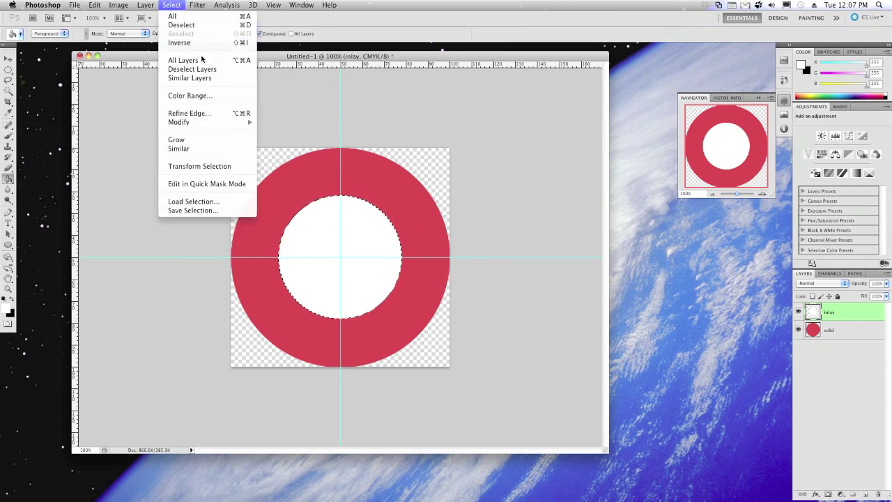
left_click(206, 70)
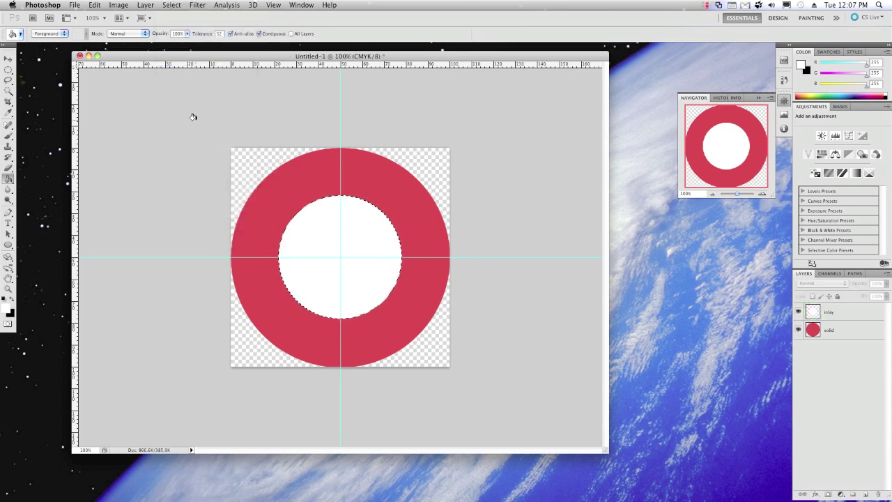
left_click(193, 6)
mouse_move(174, 6)
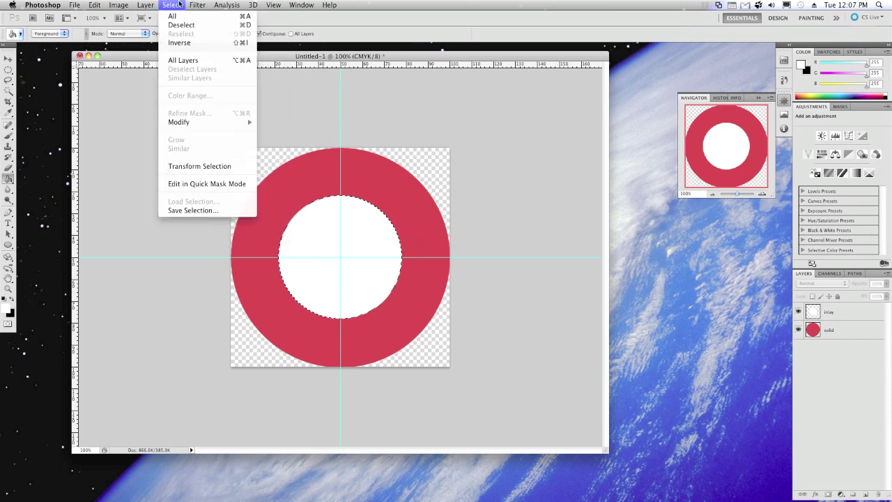
left_click(179, 26)
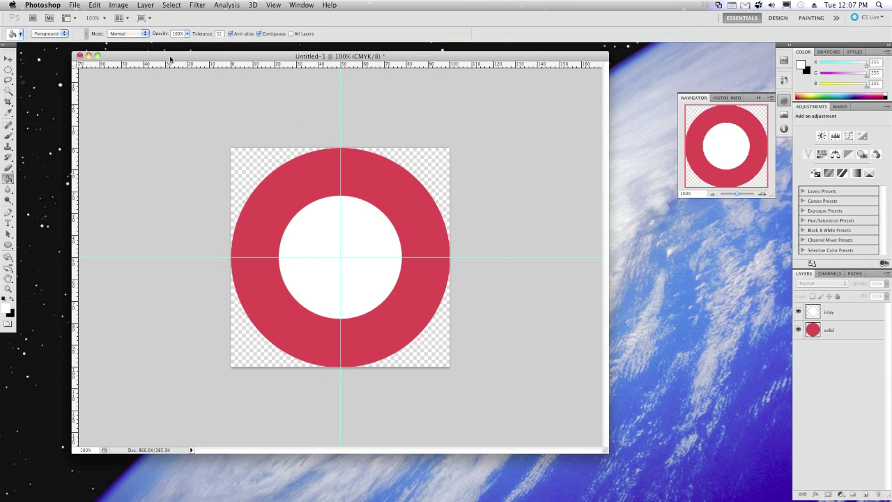
Shrink the Untitled-1 window and open recent file sample.jpg in its own floating window
left_click_drag(605, 452, 438, 401)
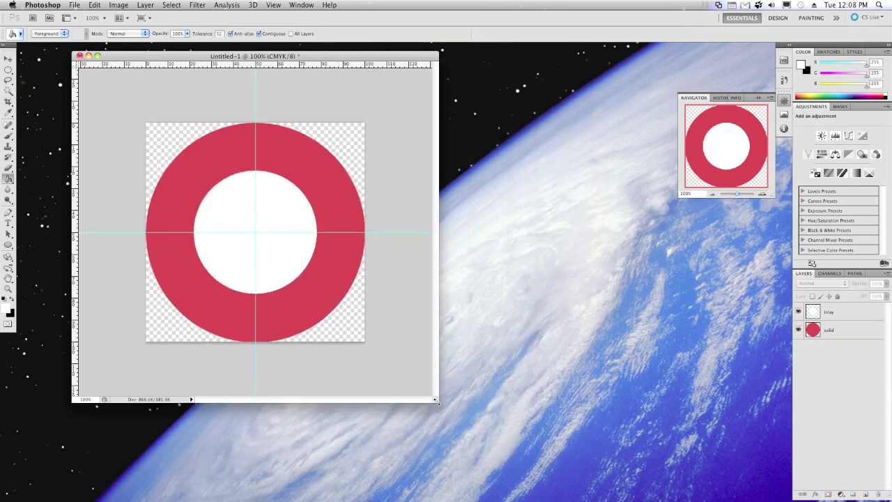
left_click(74, 4)
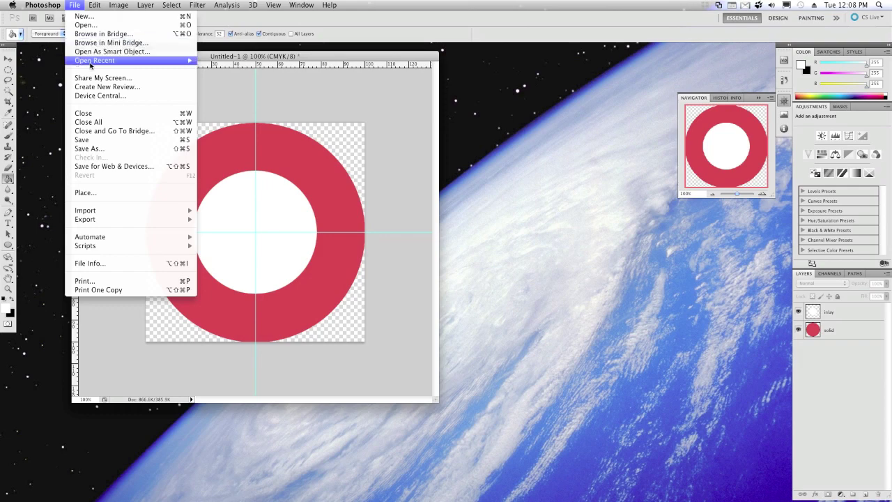
mouse_move(140, 61)
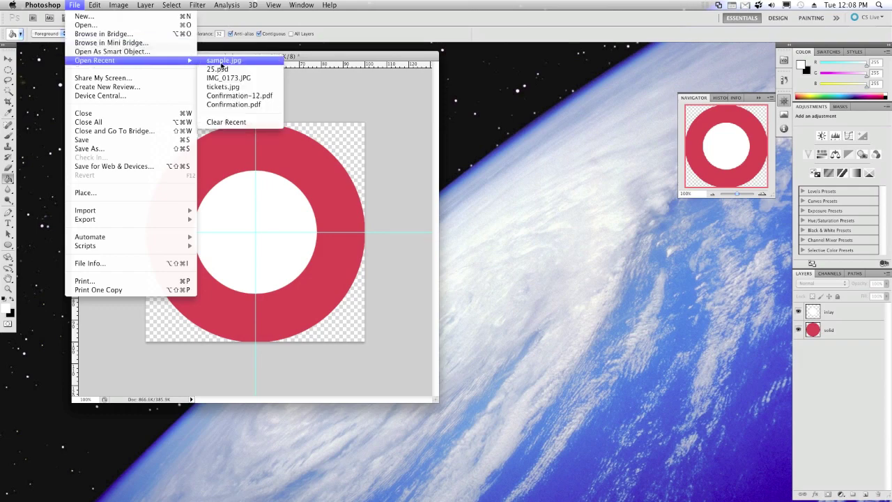
left_click(222, 62)
left_click_drag(209, 66, 455, 88)
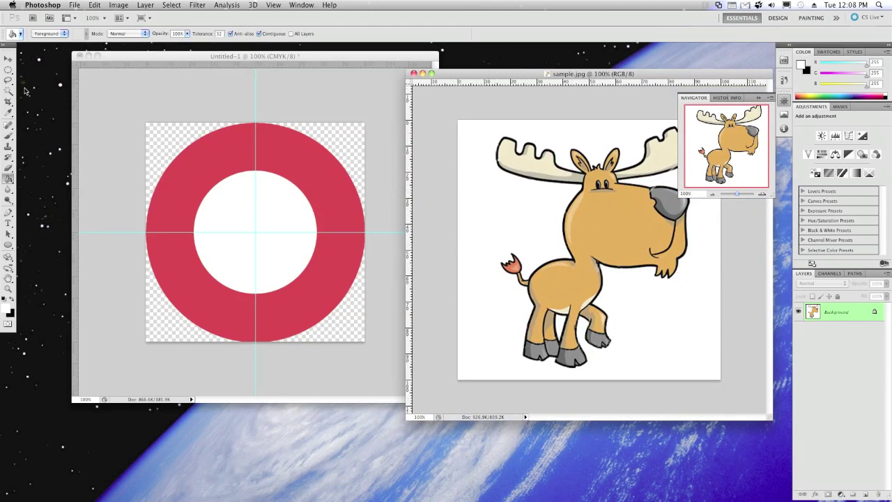
Select the white background around the moose with the Magic Wand
left_click_drag(9, 95, 45, 101)
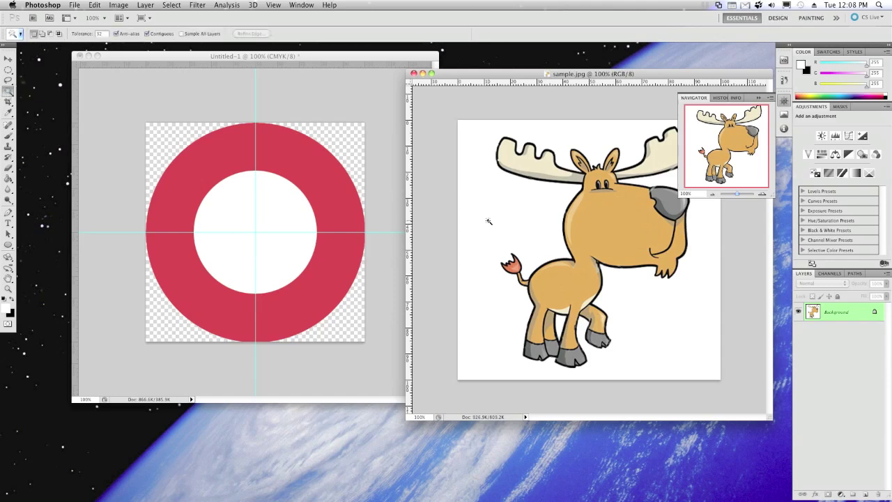
left_click(489, 220)
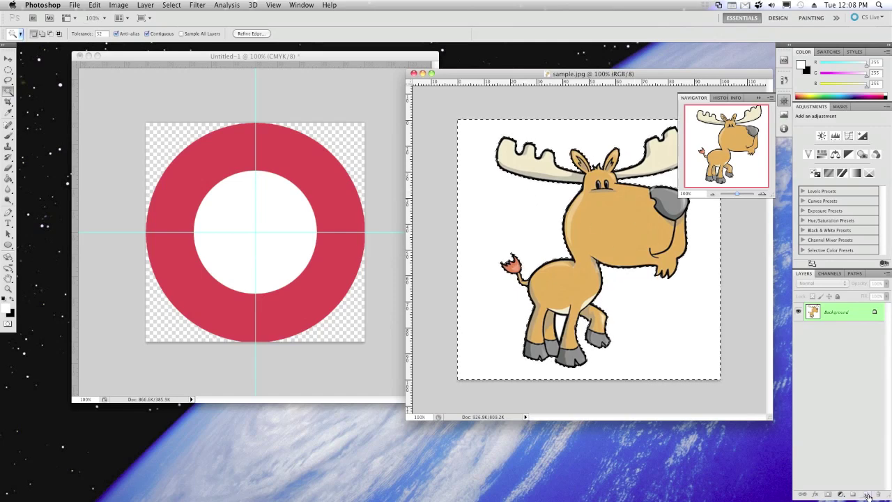
left_click(866, 494)
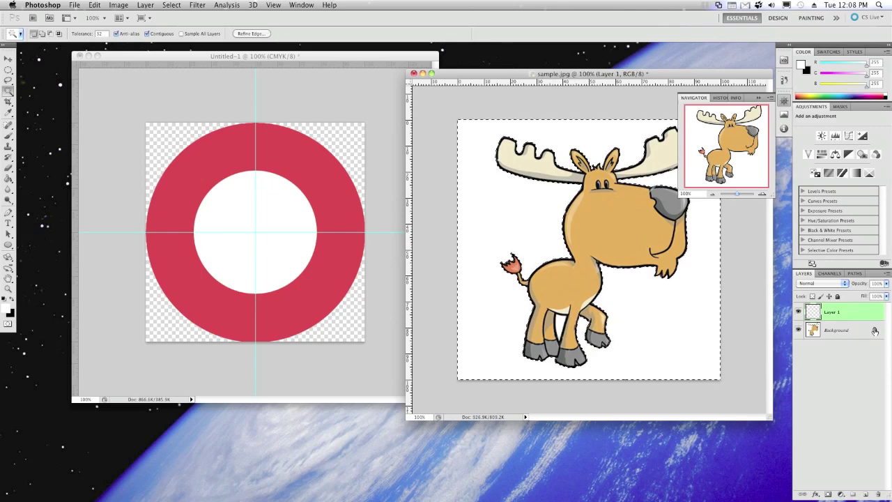
Unlock the Background as Layer 0 and clear the selected white area
left_click(874, 330)
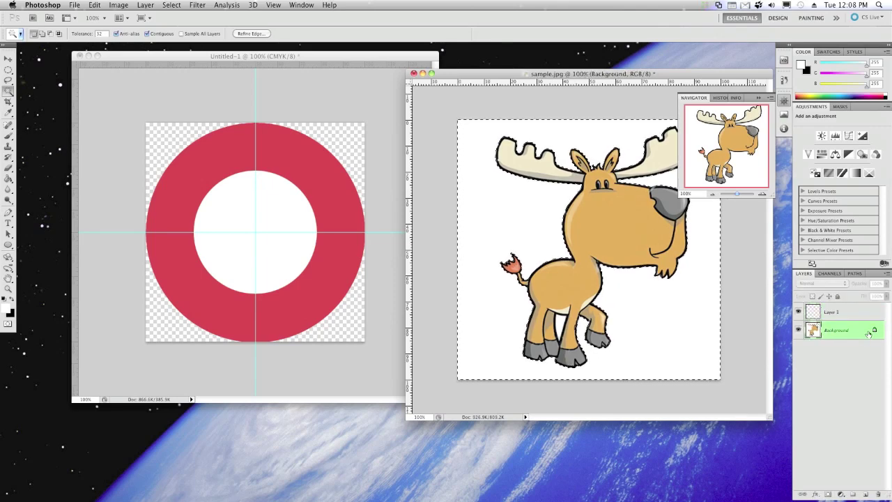
double_click(874, 331)
left_click(542, 228)
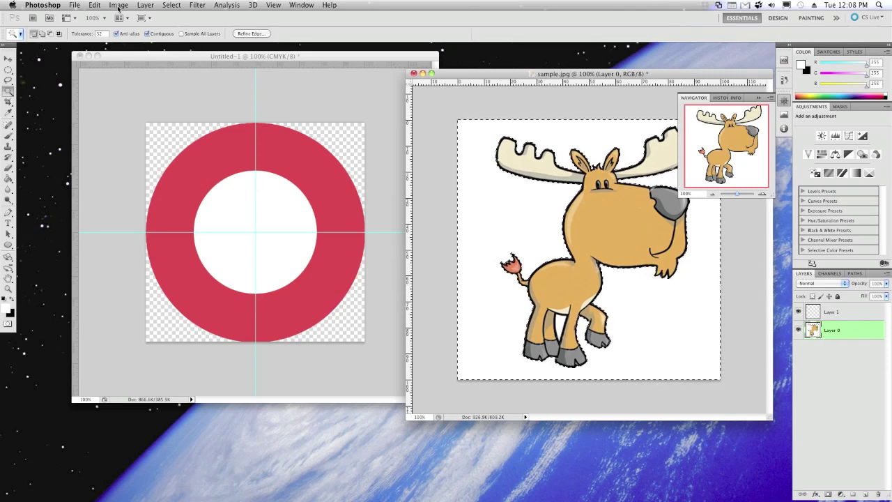
left_click(95, 6)
left_click(102, 113)
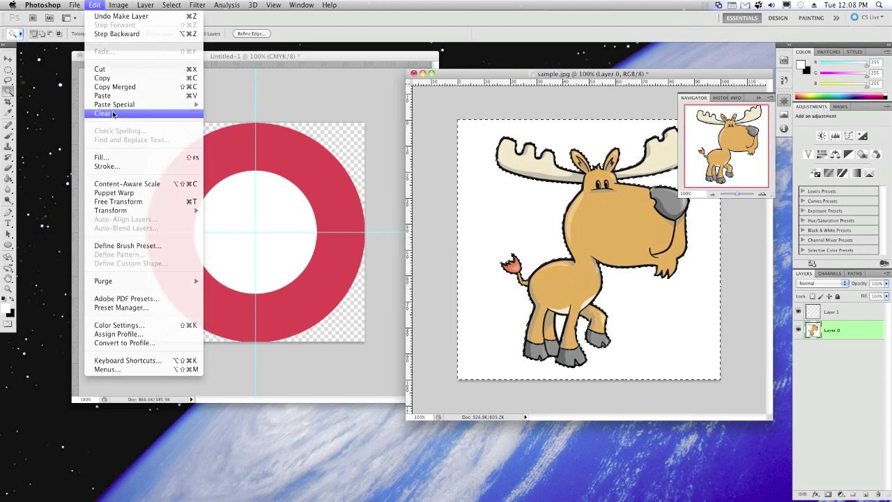
left_click(838, 372)
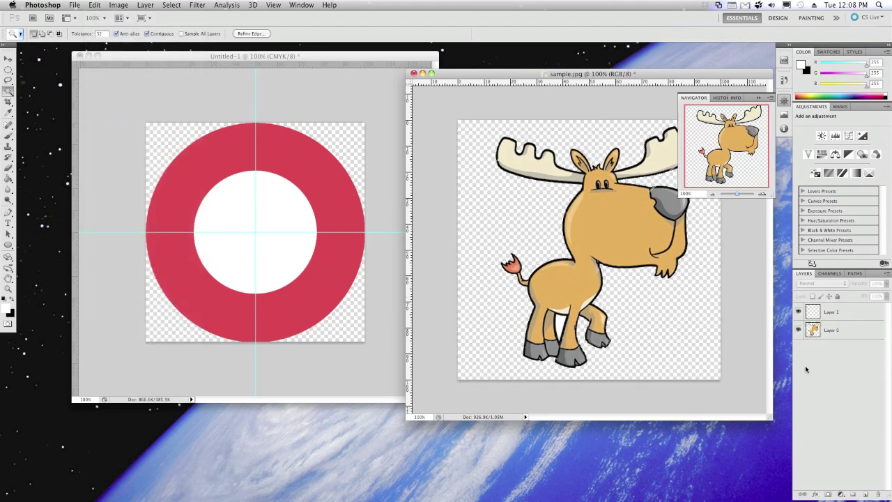
Check the selection in Quick Mask, deselect, and drag the moose into Untitled-1
key("q")
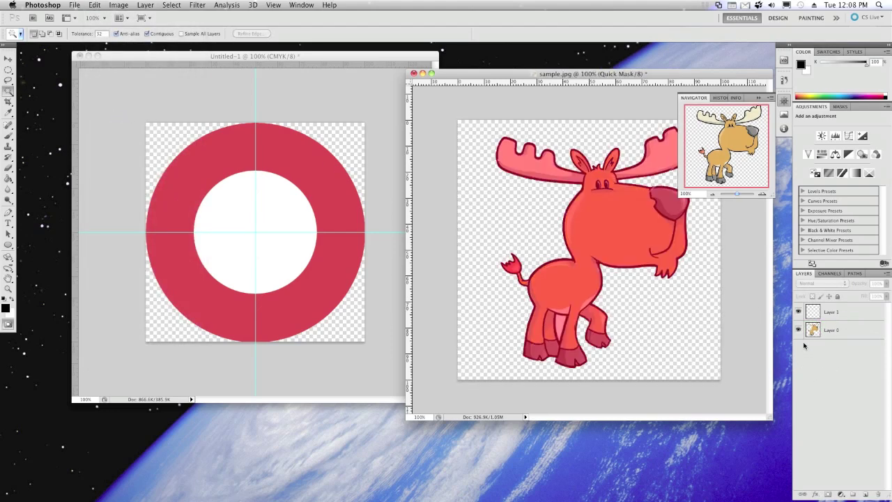
key("q")
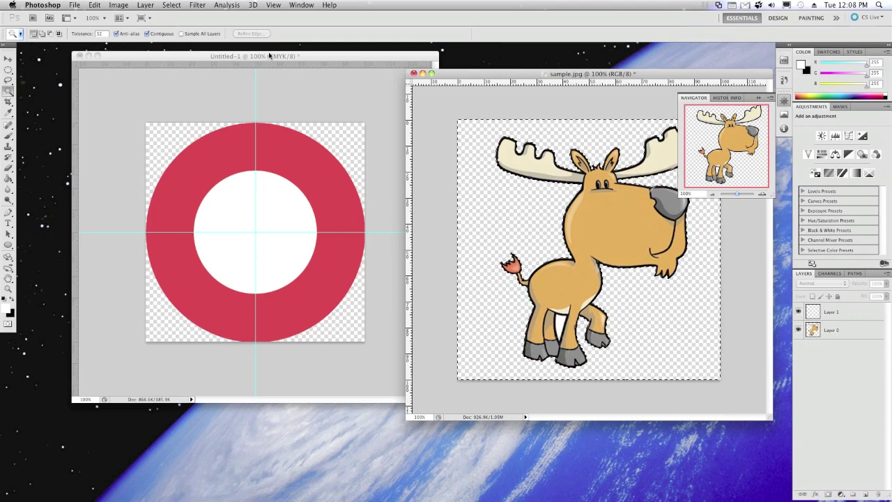
left_click(169, 5)
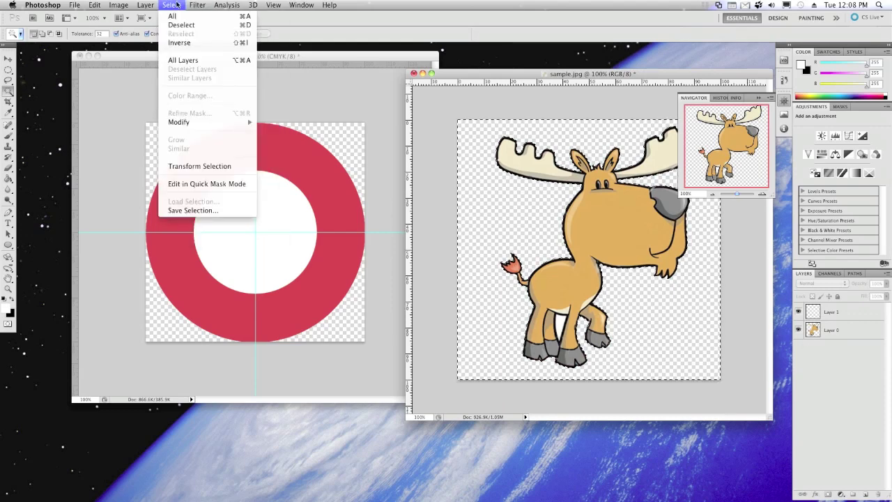
left_click(176, 26)
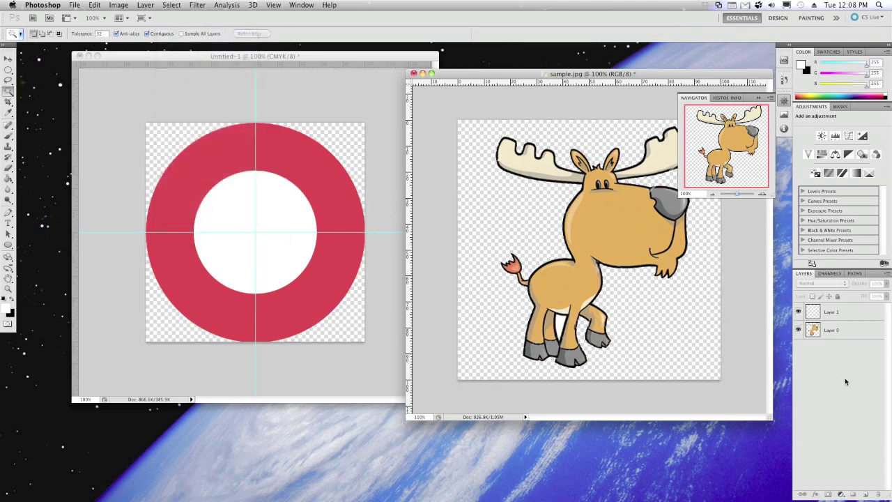
left_click_drag(816, 332, 254, 234)
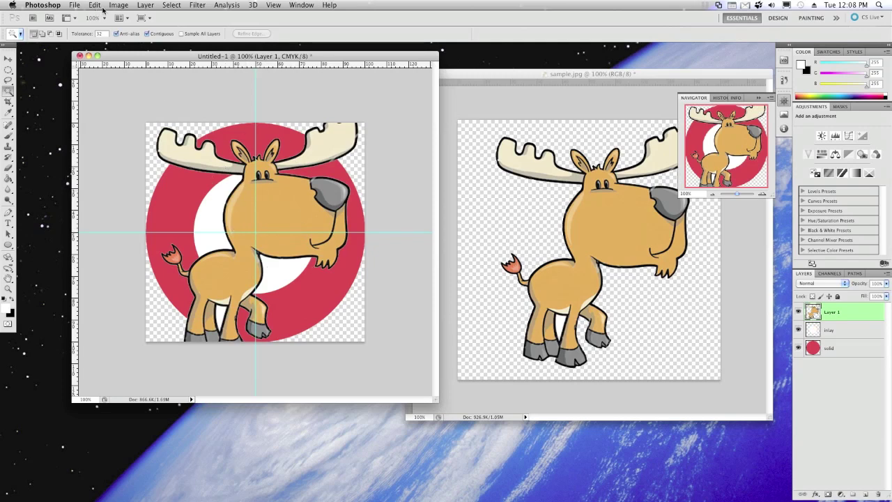
Free Transform the moose proportionally to 35% scale
left_click(122, 6)
mouse_move(96, 6)
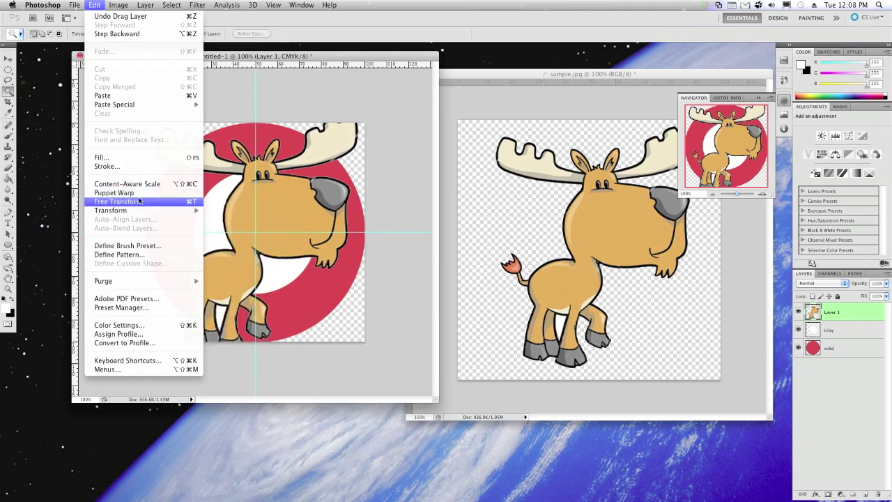
left_click(140, 200)
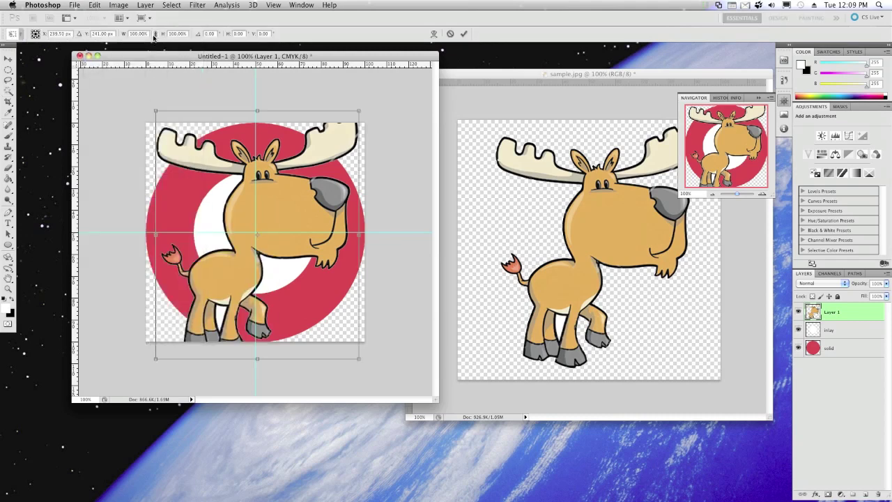
left_click(155, 33)
left_click(176, 33)
type("50")
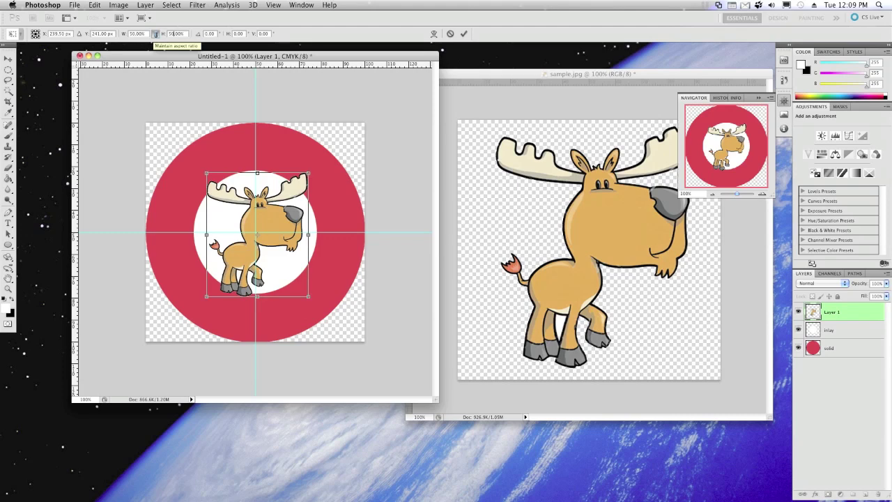
type("100")
key("Return")
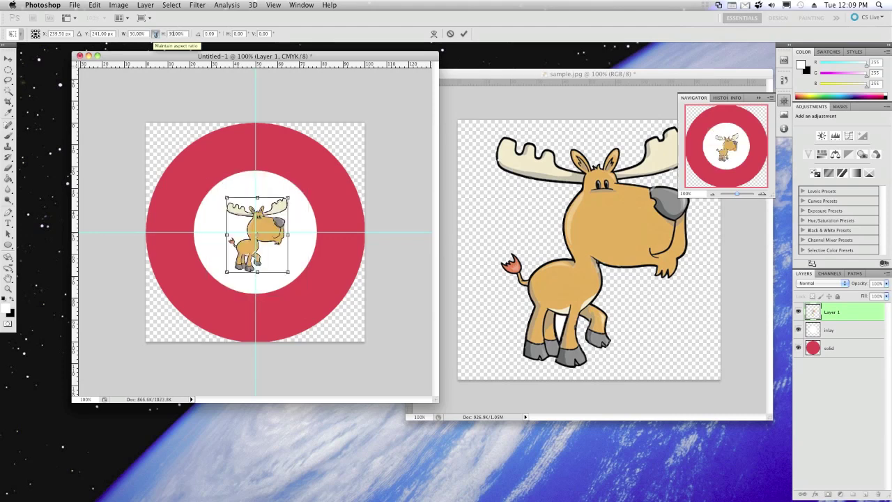
key("Up")
key("Up")
key("Up")
key("Up")
key("Up")
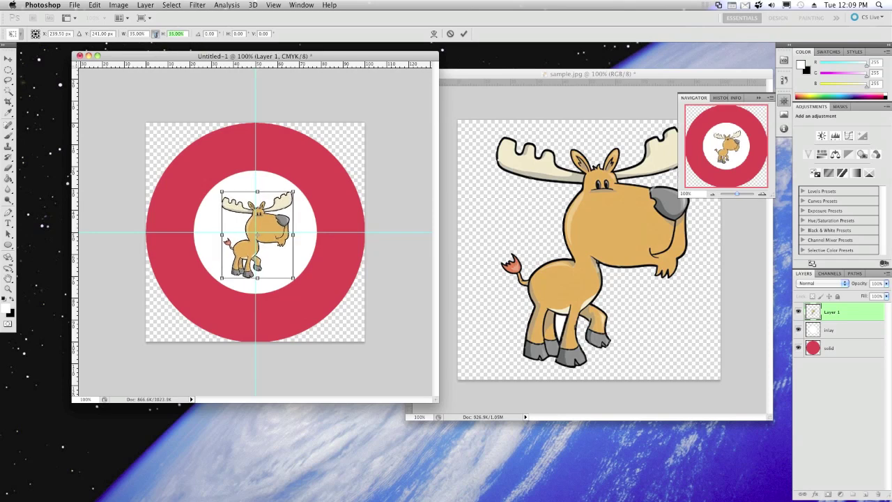
key("Return")
key("w")
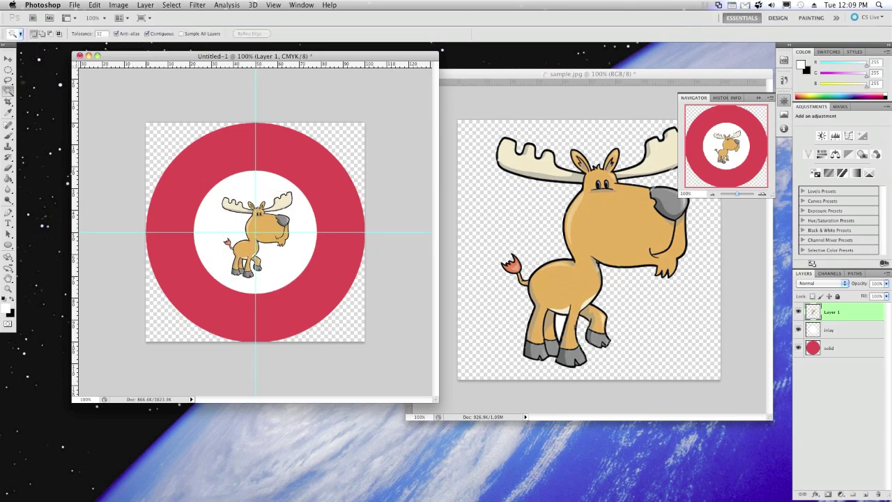
Nudge the moose slightly left, then close sample.jpg without saving
left_click(7, 59)
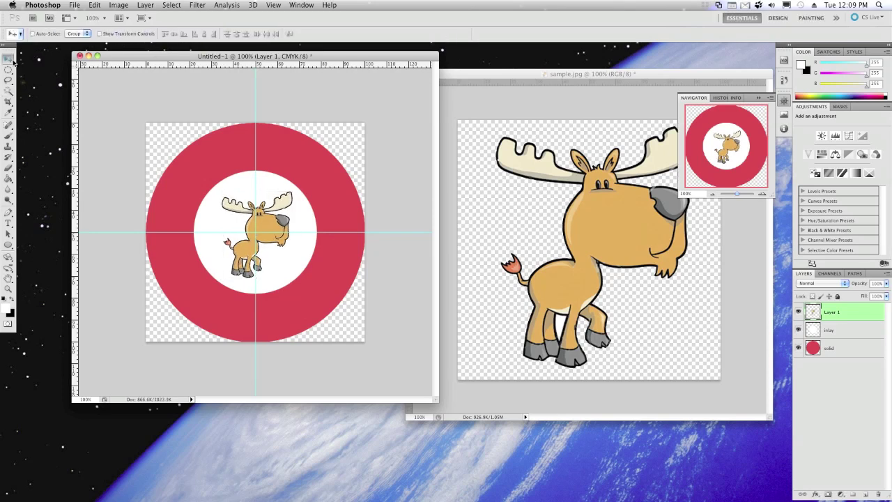
left_click_drag(283, 224, 277, 219)
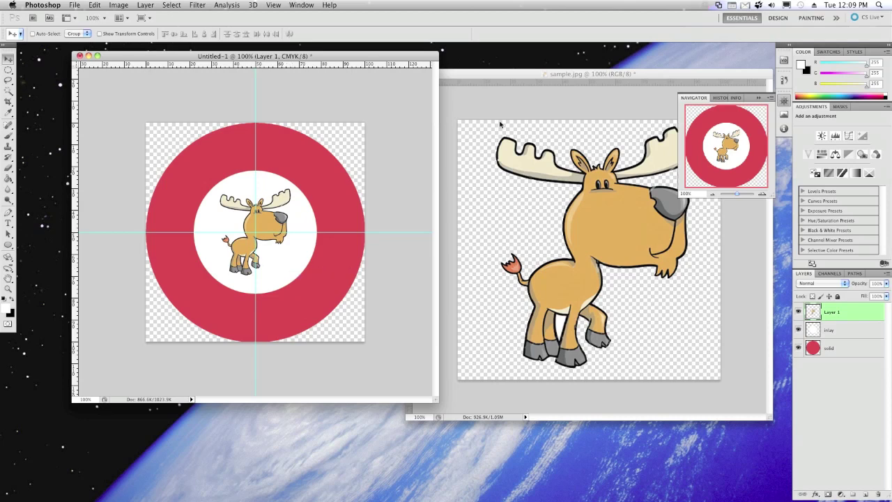
left_click(502, 125)
left_click(413, 73)
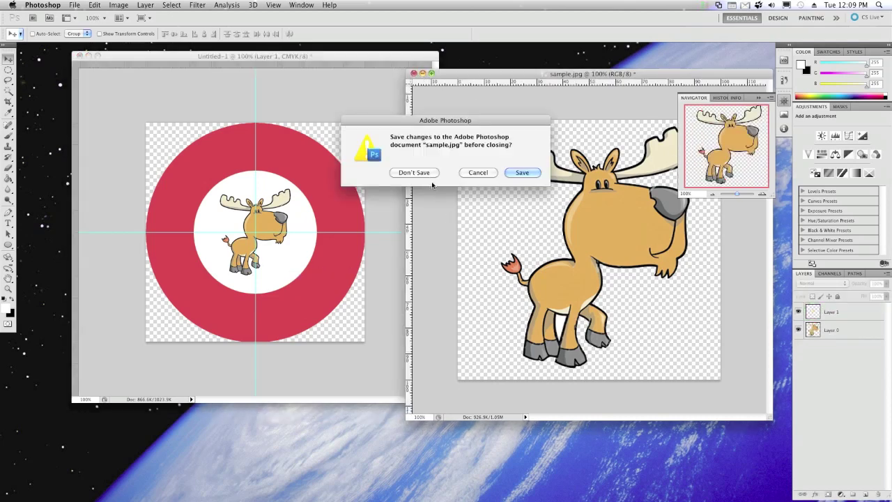
left_click(414, 173)
Enlarge the document window and rename the moose layer to 'image'
left_click_drag(432, 399, 654, 501)
double_click(836, 312)
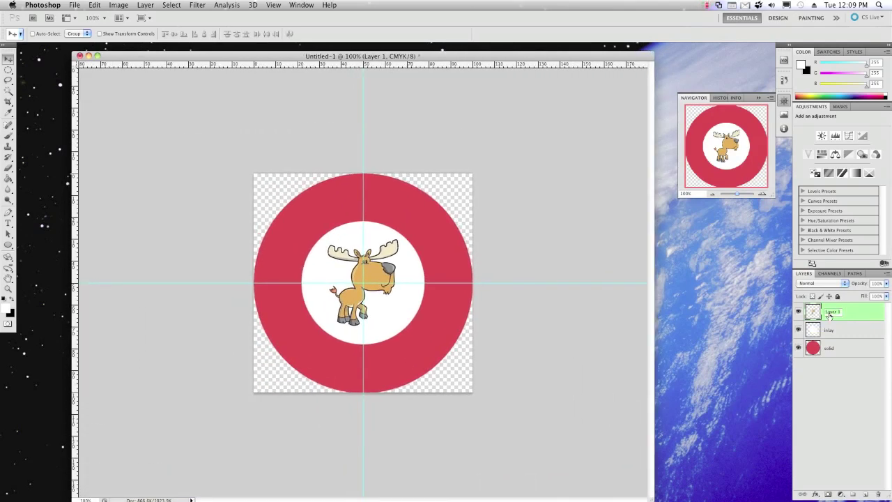
type("mage")
left_click(859, 382)
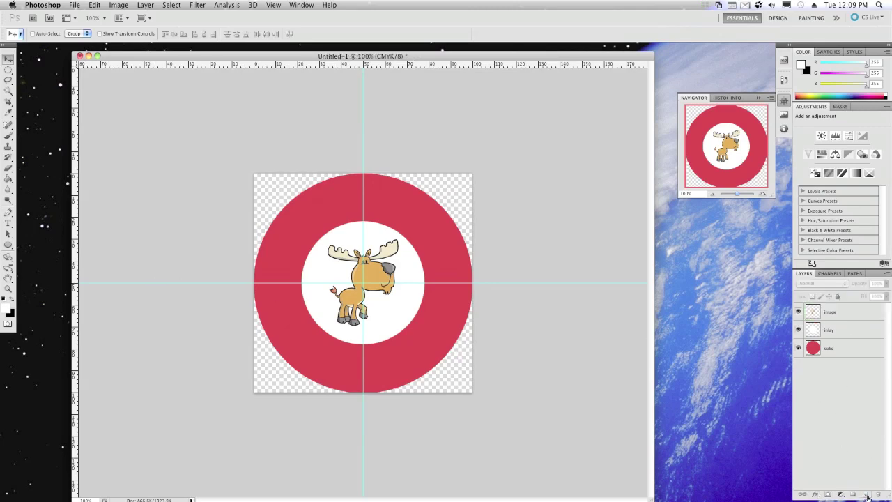
Add a new empty layer on top and make the foreground colour black
left_click(866, 494)
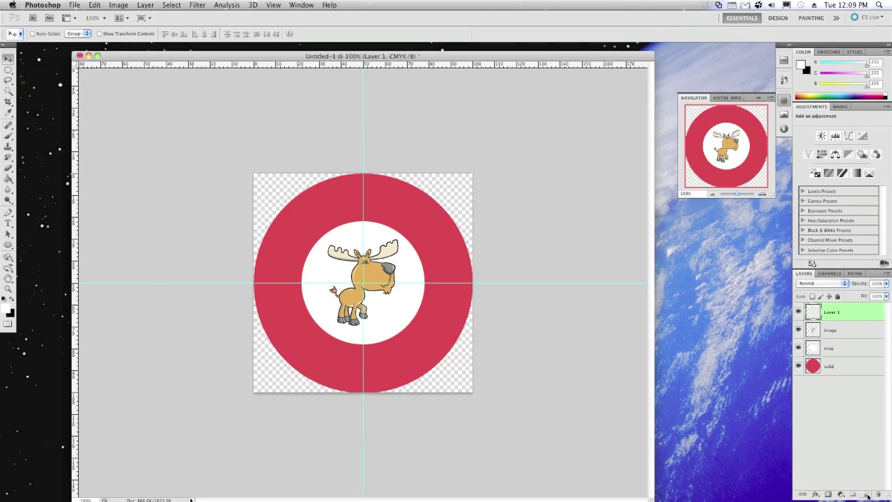
left_click(11, 300)
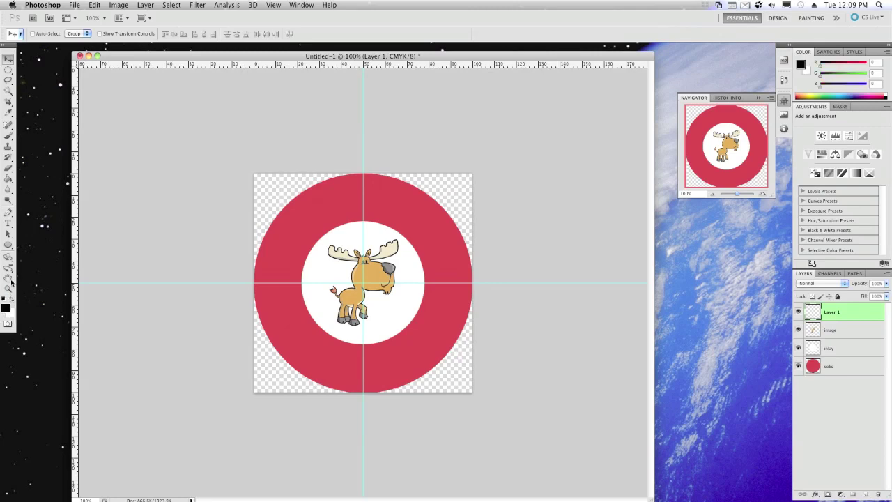
left_click(9, 246)
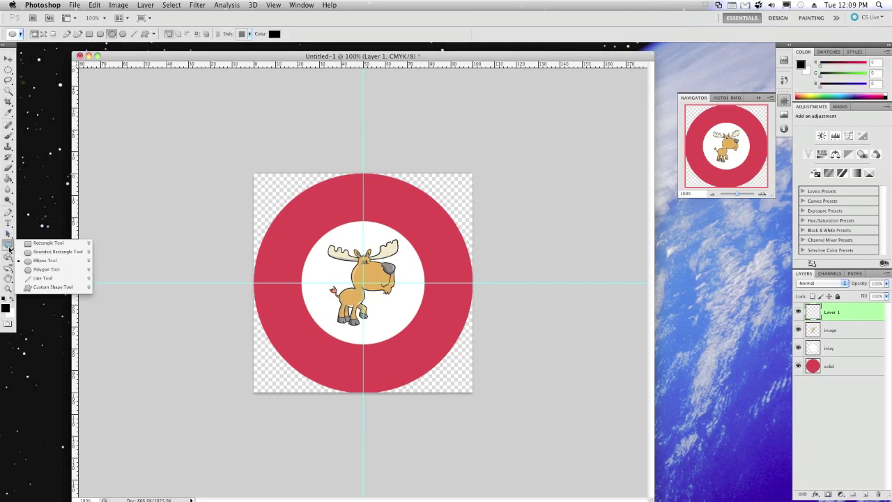
Draw a black Ellipse-tool circle from the guide intersection, covering the inlay inside the red ring
left_click(49, 262)
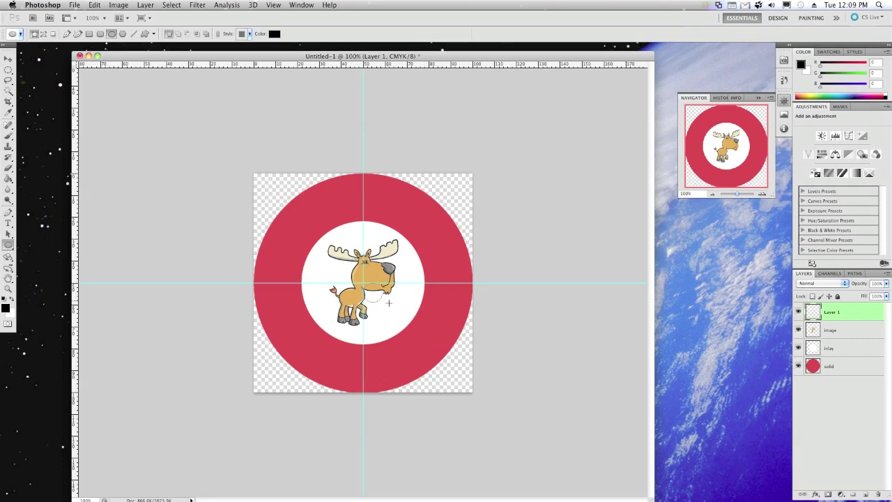
left_click_drag(363, 283, 468, 368)
mouse_move(468, 367)
left_mouse_down()
mouse_move(458, 361)
mouse_move(467, 370)
left_mouse_up()
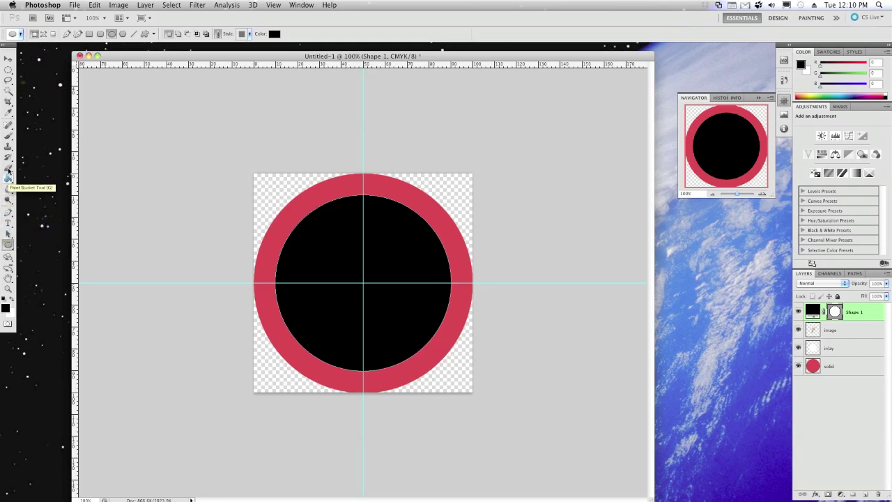
left_click(8, 223)
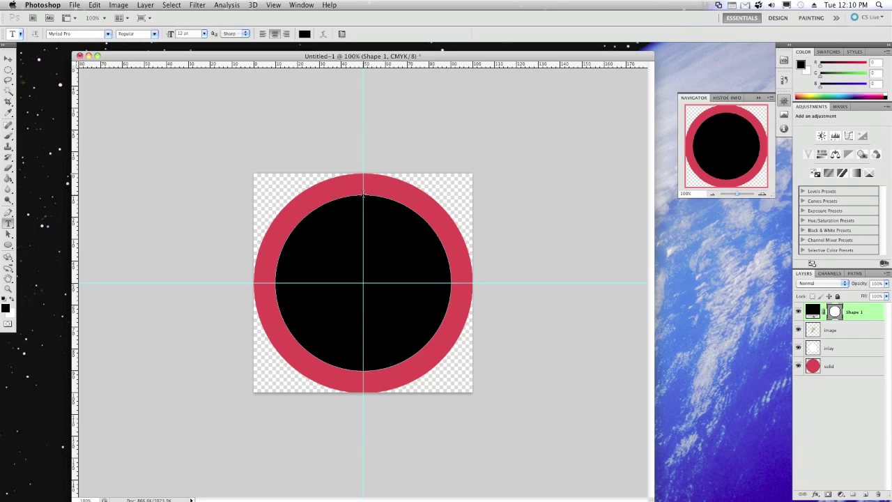
Type 'This is centered' along the circle's edge and left-align it on the path
left_click(362, 195)
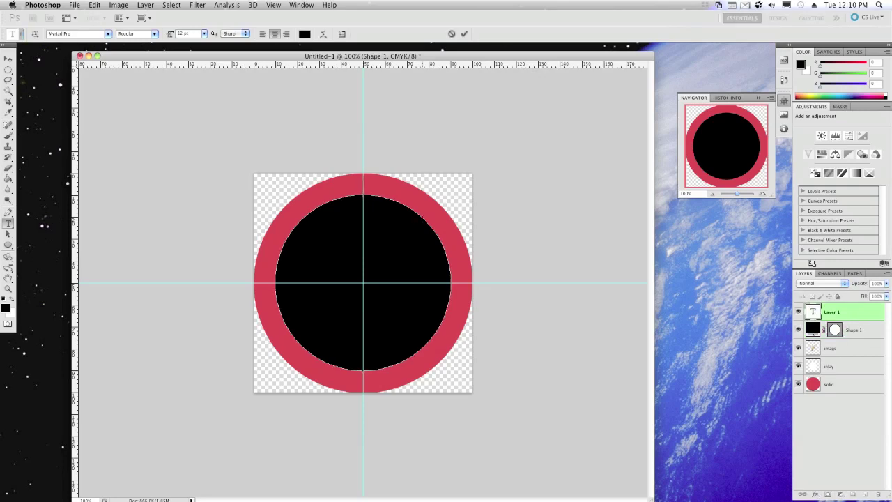
type("This")
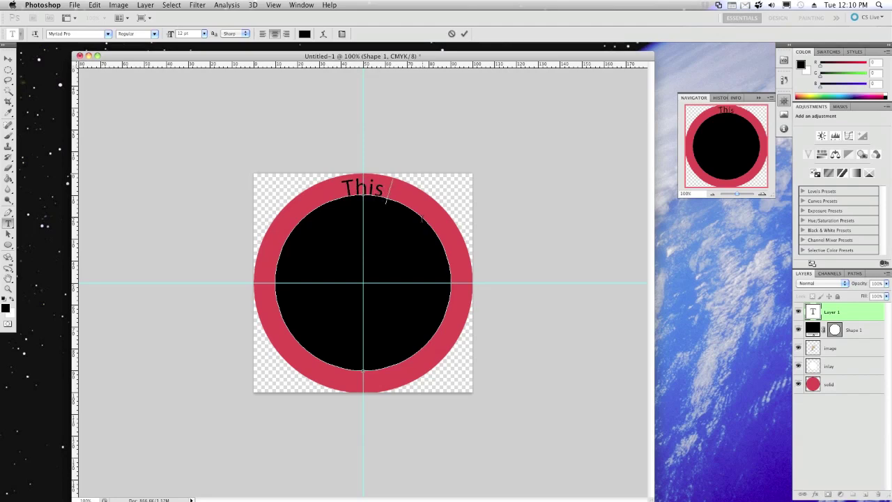
type(" is cente")
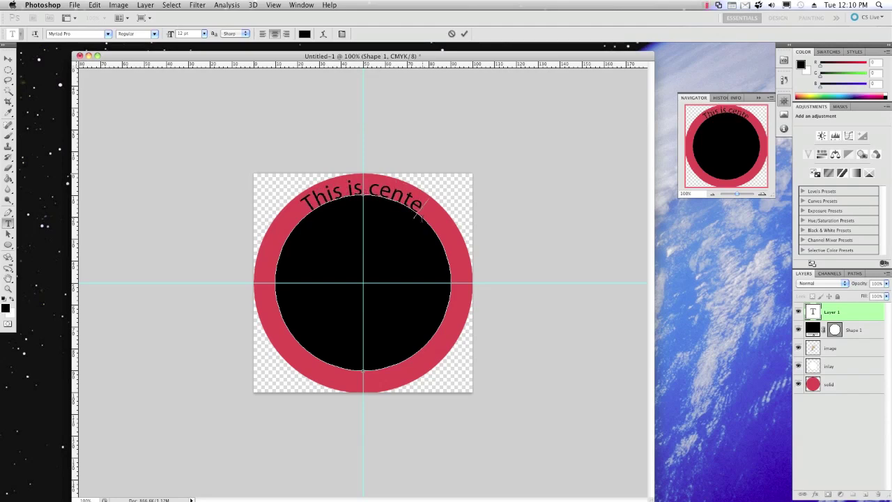
type("red")
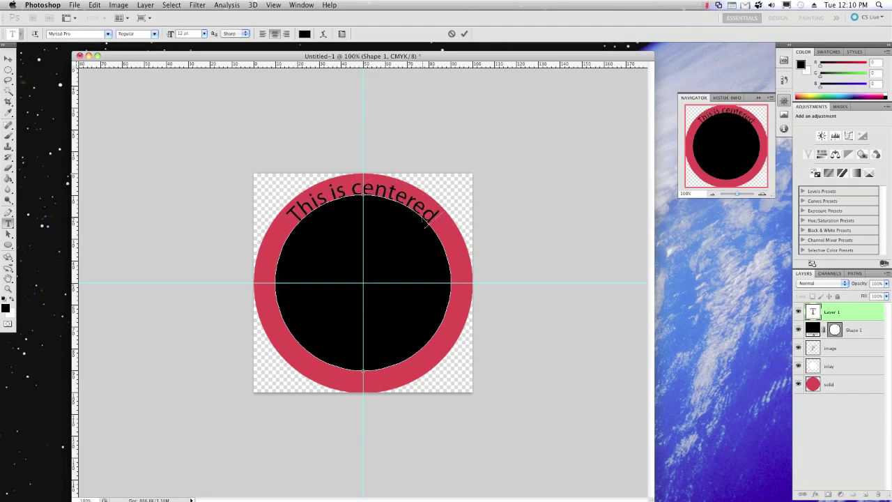
left_click(263, 33)
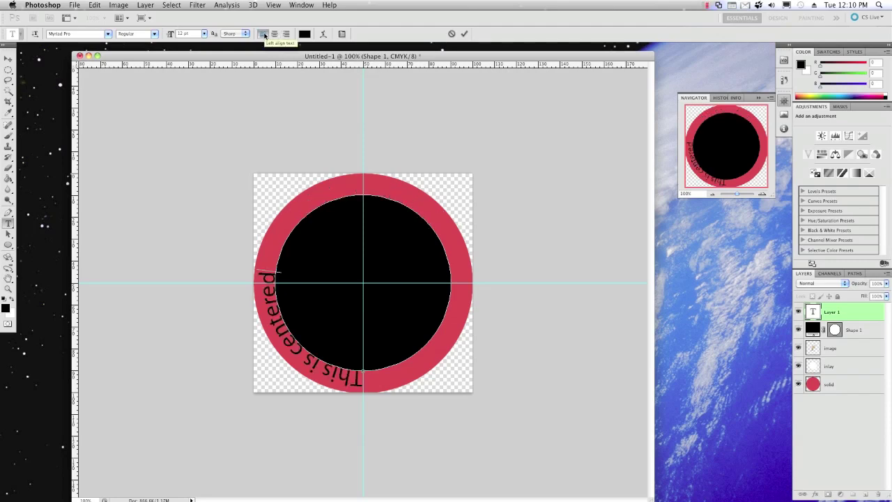
Replace the curved text with 'now it is set to left margin..'
key("BackSpace")
key("BackSpace")
key("BackSpace")
key("BackSpace")
key("BackSpace")
key("BackSpace")
key("BackSpace")
key("BackSpace")
key("BackSpace")
key("BackSpace")
key("BackSpace")
key("BackSpace")
key("BackSpace")
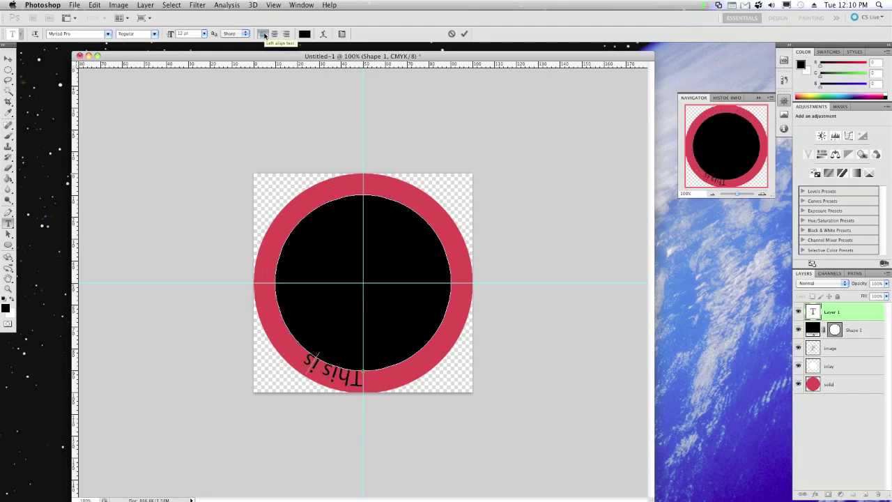
key("BackSpace")
key("BackSpace")
key("BackSpace")
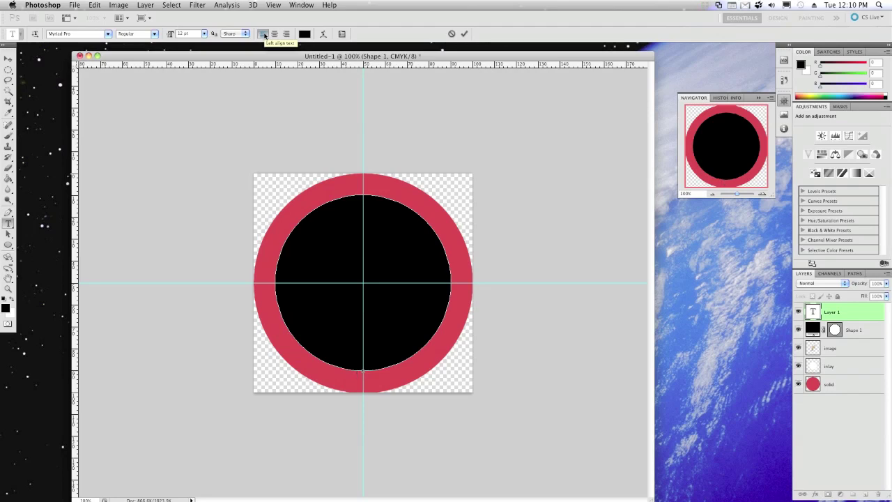
type("now it")
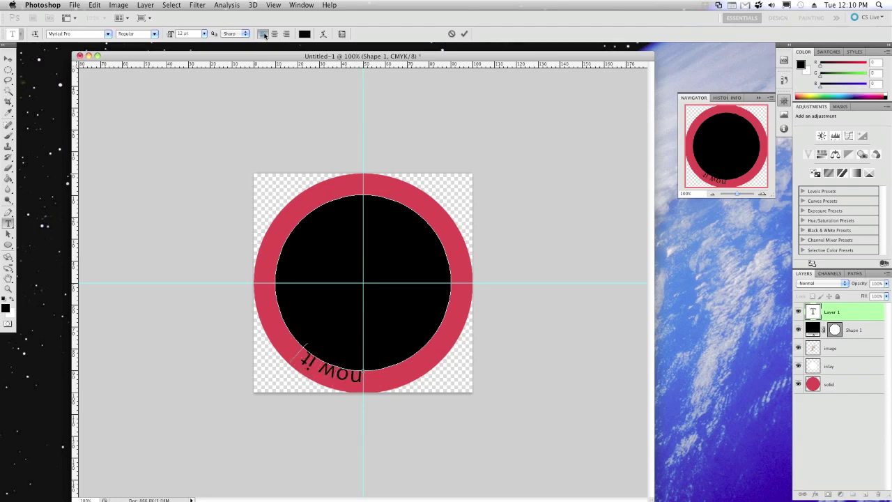
type(" is")
type("et")
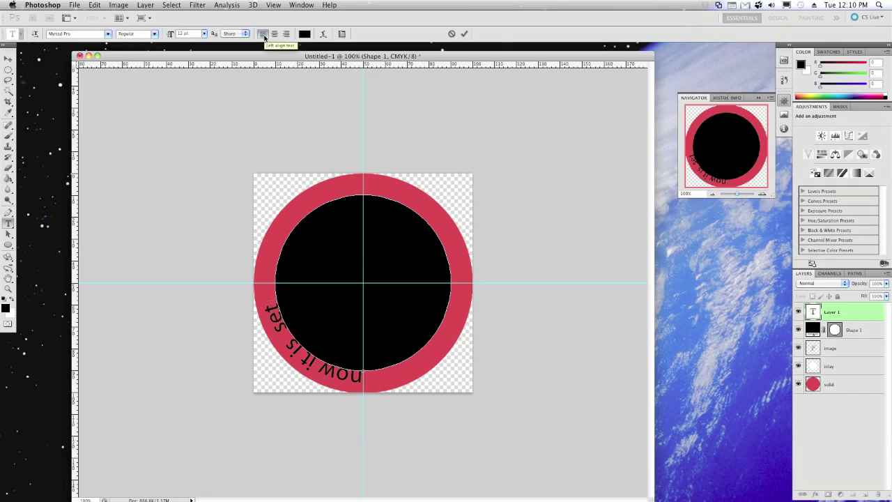
type(" to left")
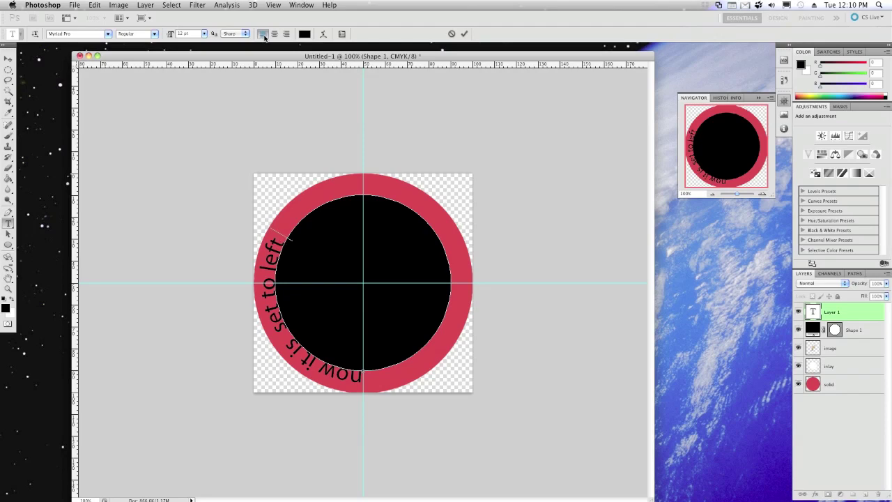
type(" margin")
key("BackSpace")
key("BackSpace")
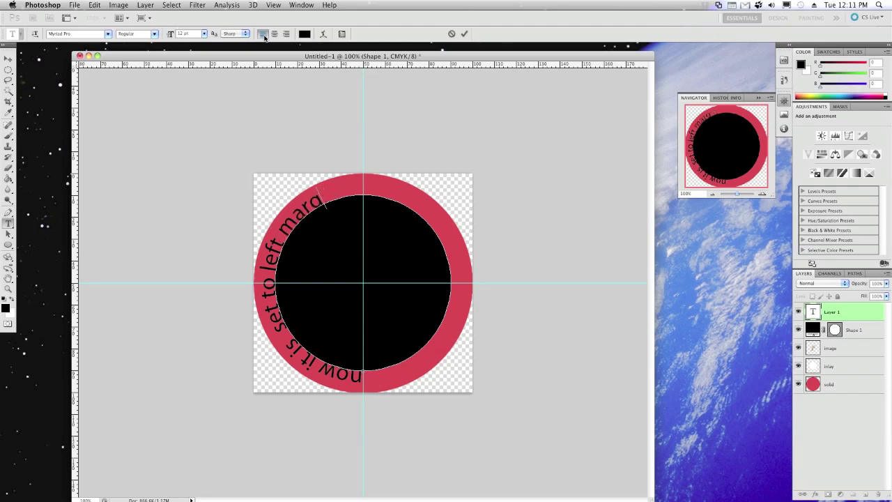
type("in..")
Centre the curved text across the top and hide the black Shape 1 circle
left_click(284, 36)
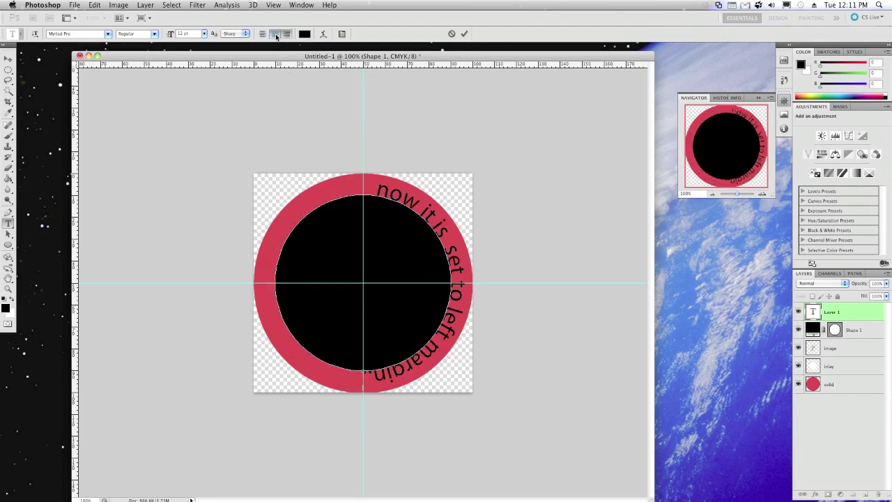
left_click(275, 34)
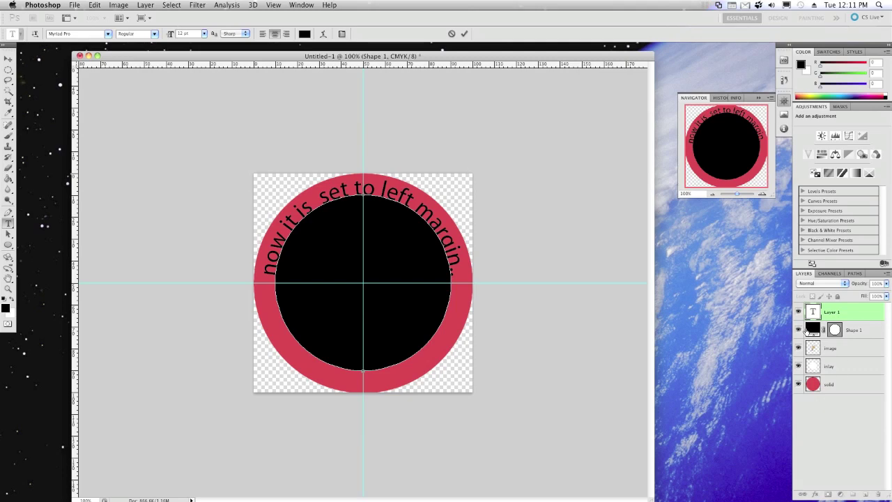
left_click(799, 330)
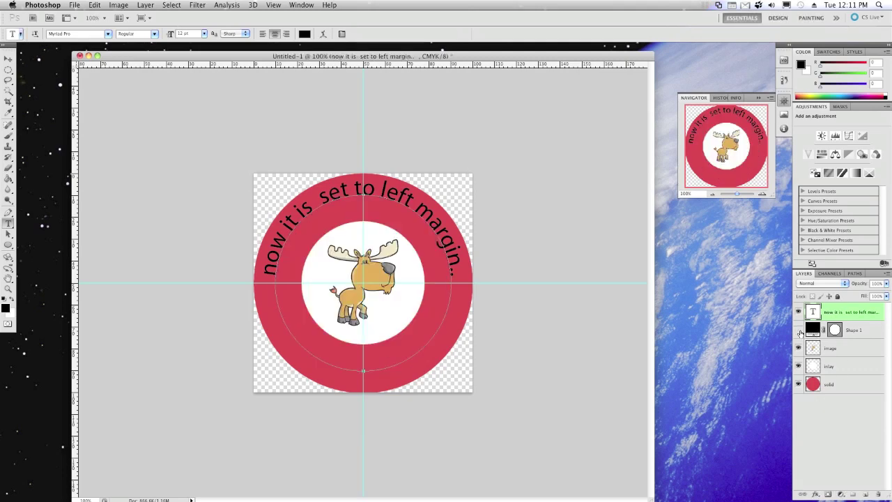
Delete the black Shape 1 layer and make the curved text layer active
left_click(799, 331)
double_click(813, 331)
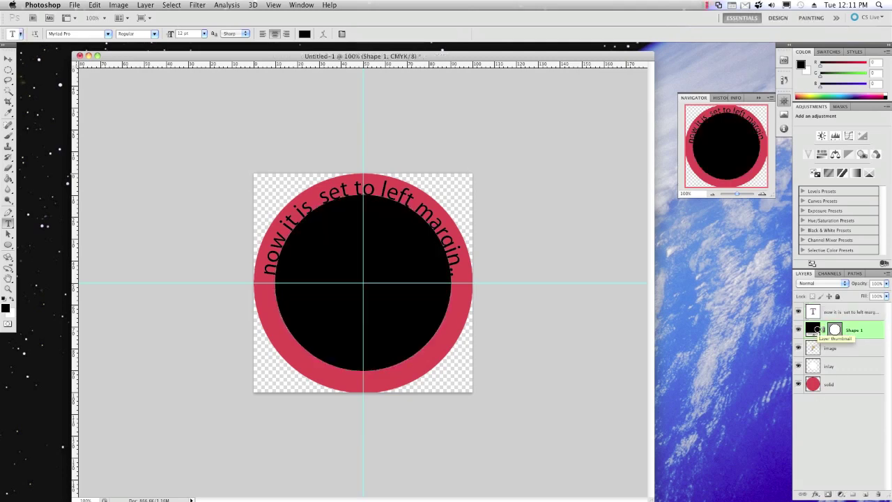
left_click(541, 188)
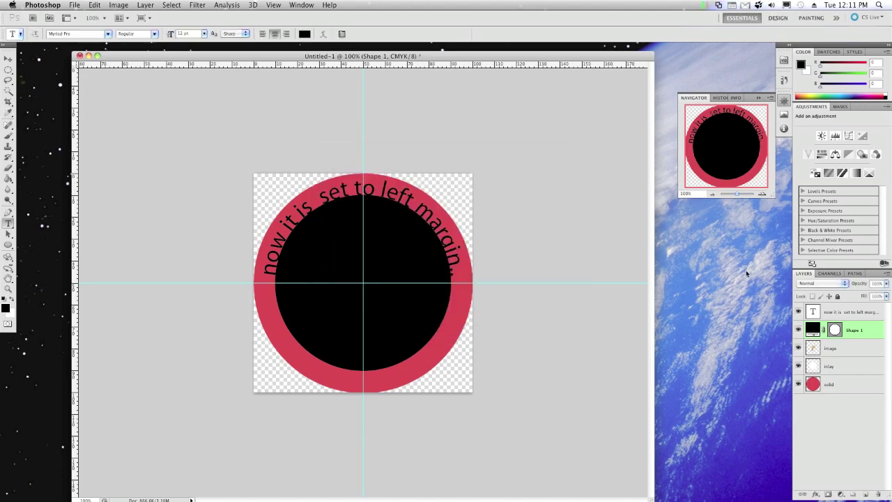
left_click_drag(807, 327, 877, 493)
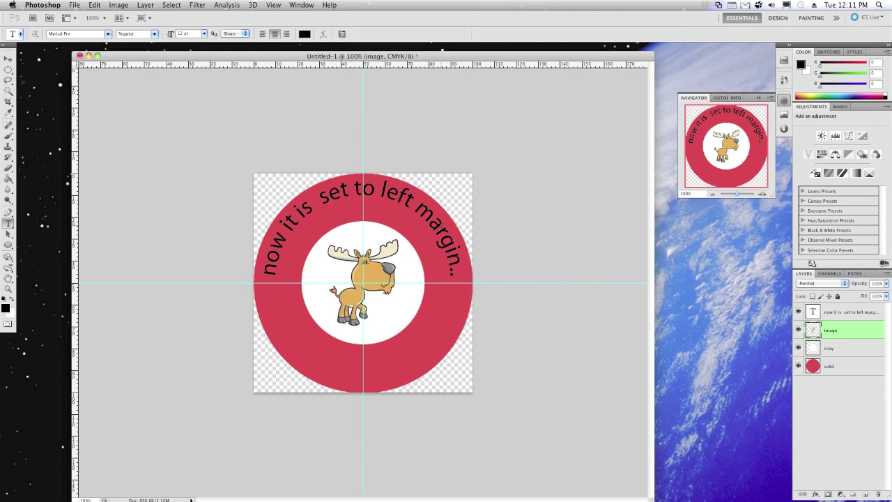
left_click(816, 313)
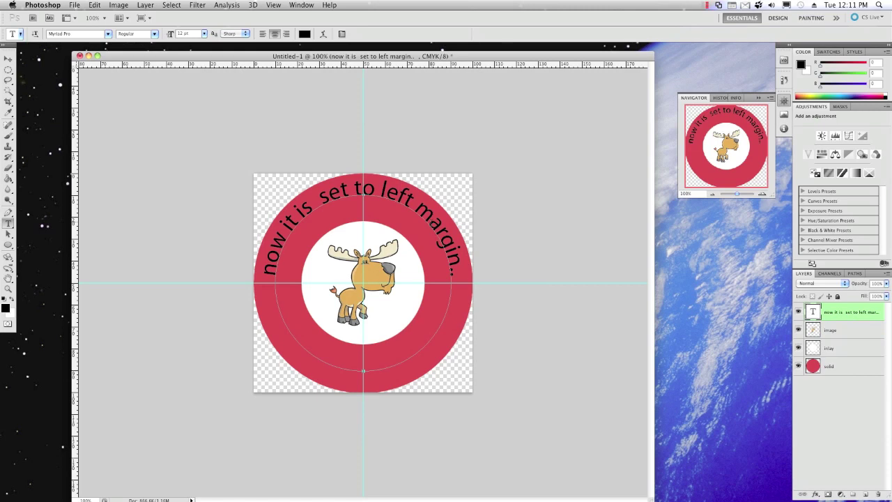
left_click(172, 5)
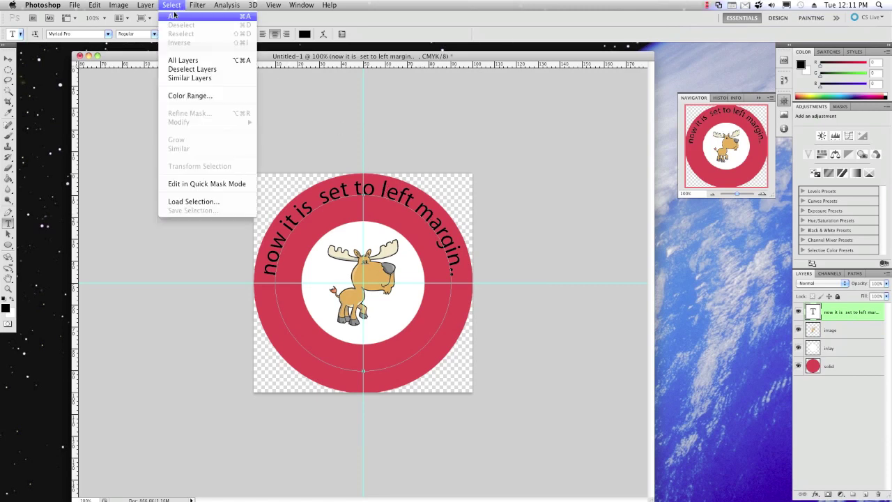
Select all and rotate the curved text path 180° so it runs along the bottom
left_click(176, 15)
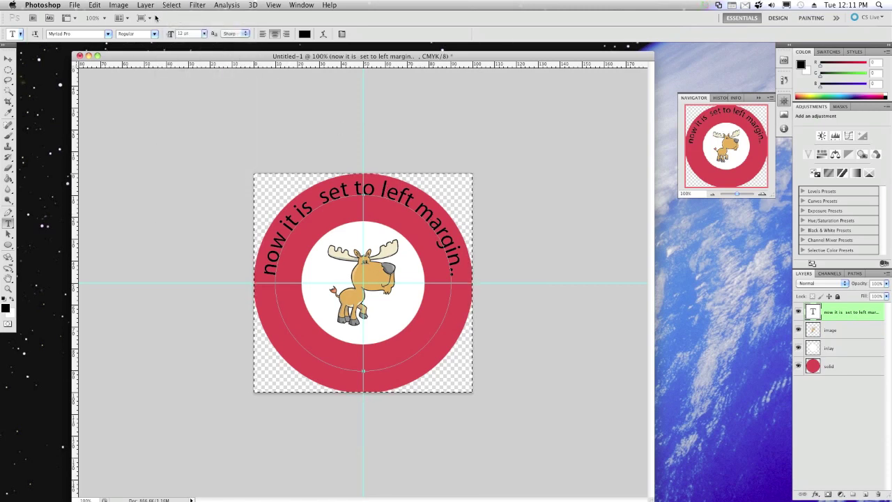
left_click(91, 4)
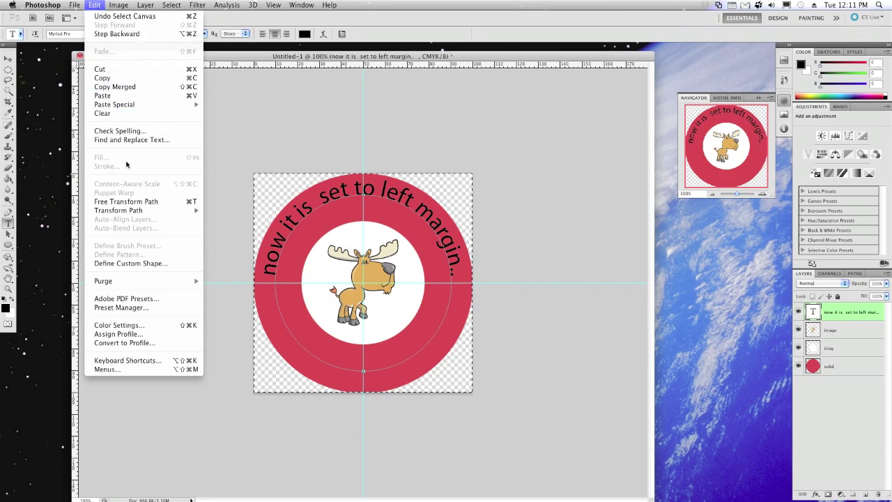
mouse_move(130, 211)
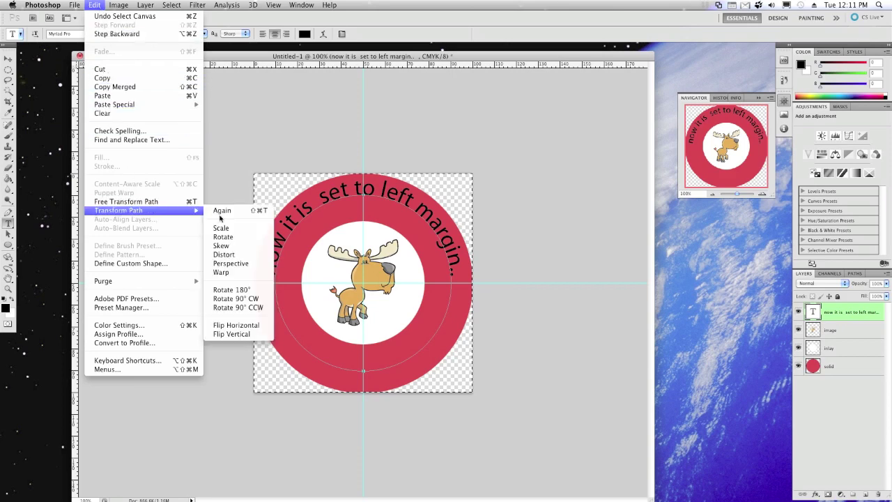
left_click(237, 237)
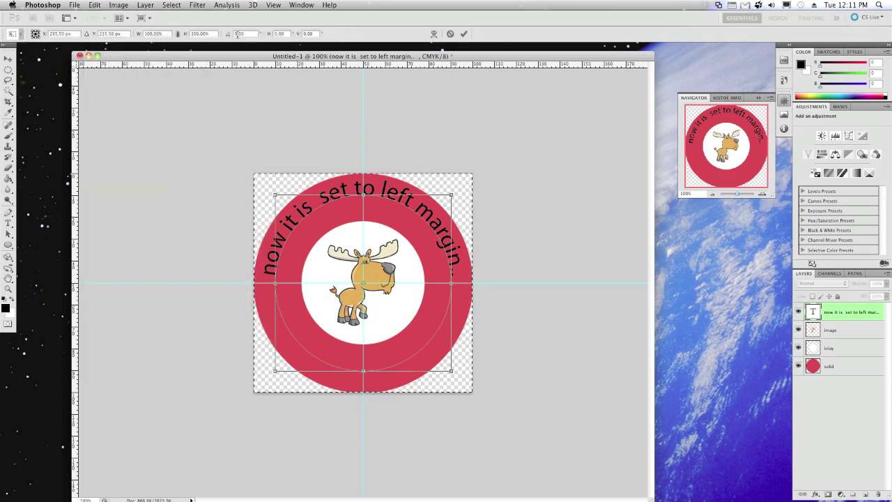
left_click(235, 35)
left_click_drag(235, 36, 221, 81)
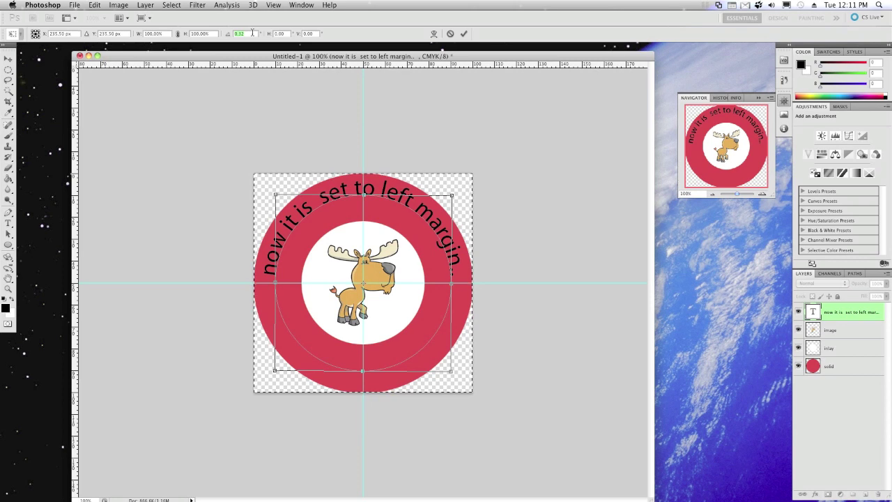
type("180")
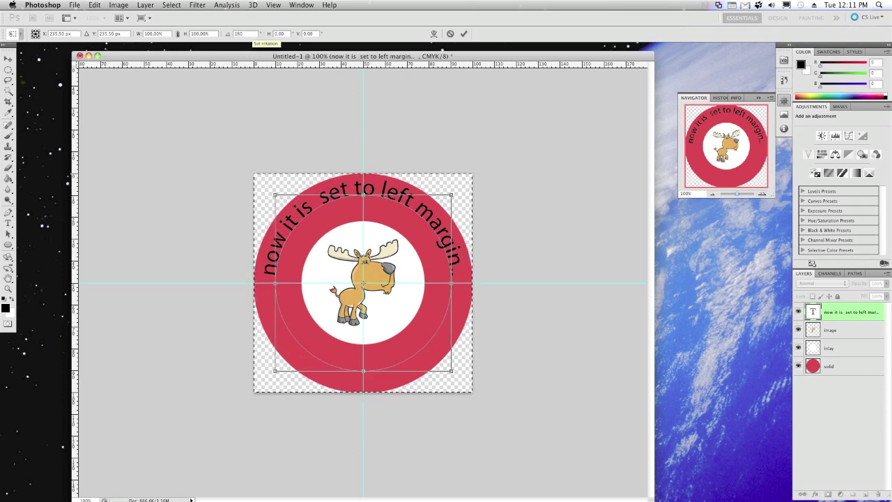
key("Return")
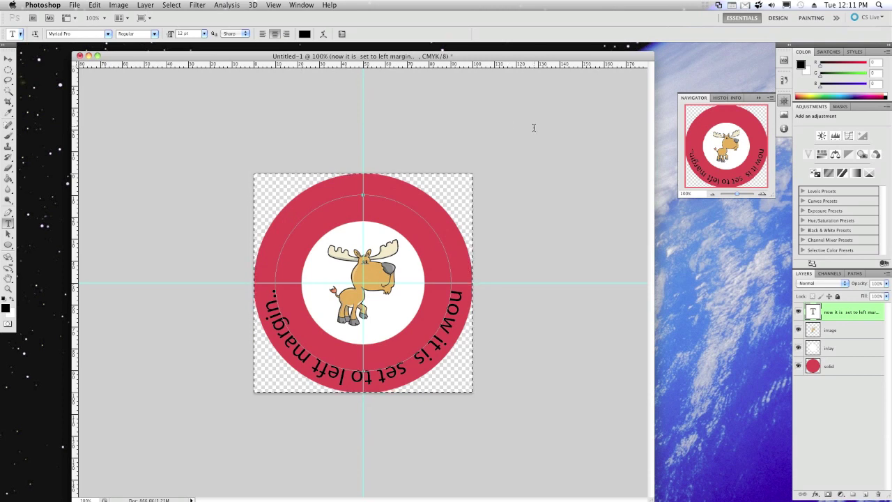
left_click(534, 128)
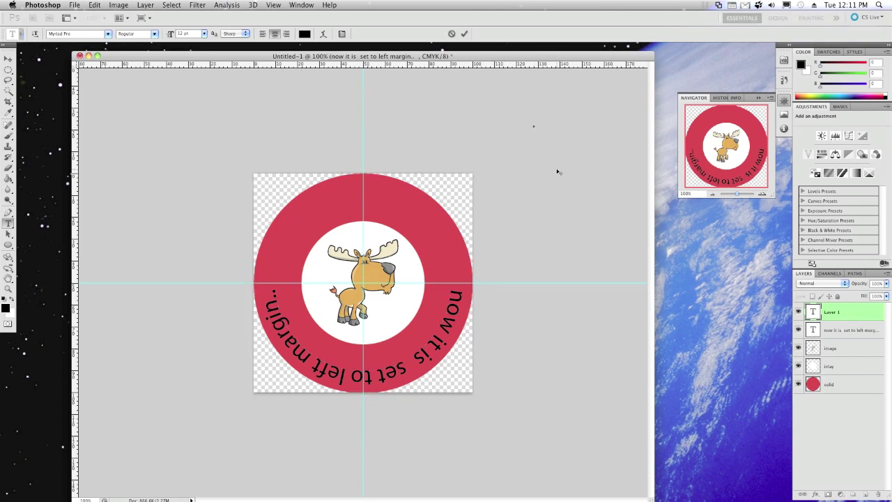
Cancel the stray empty text layer and save the poker chip document
key("Escape")
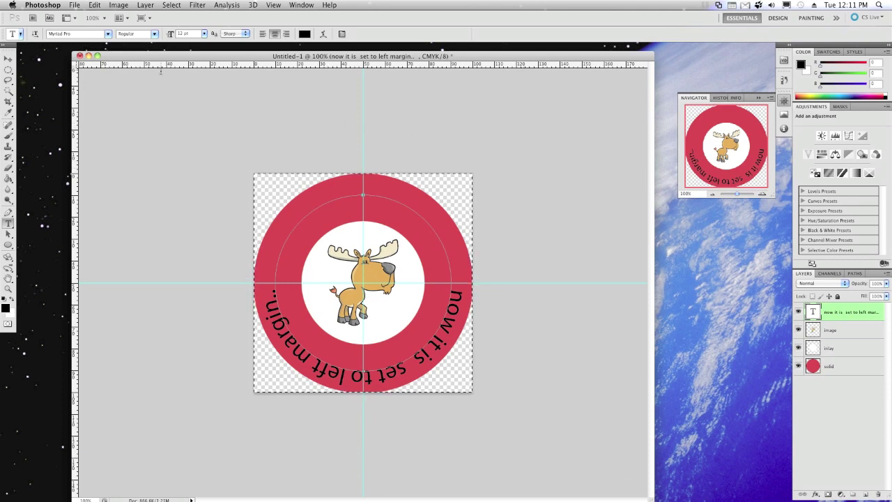
left_click(73, 5)
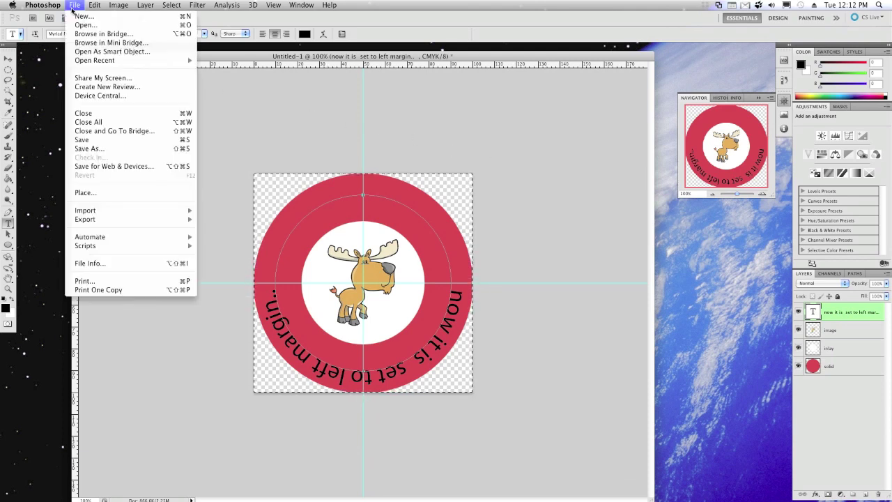
left_click(99, 143)
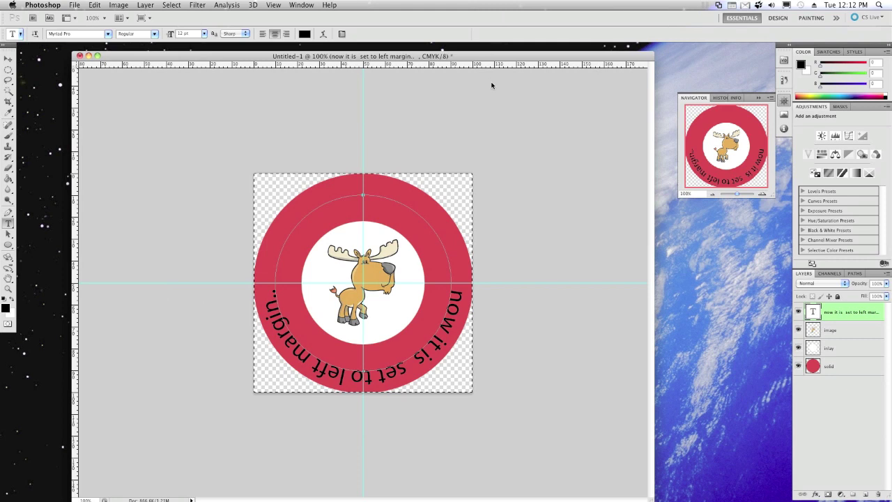